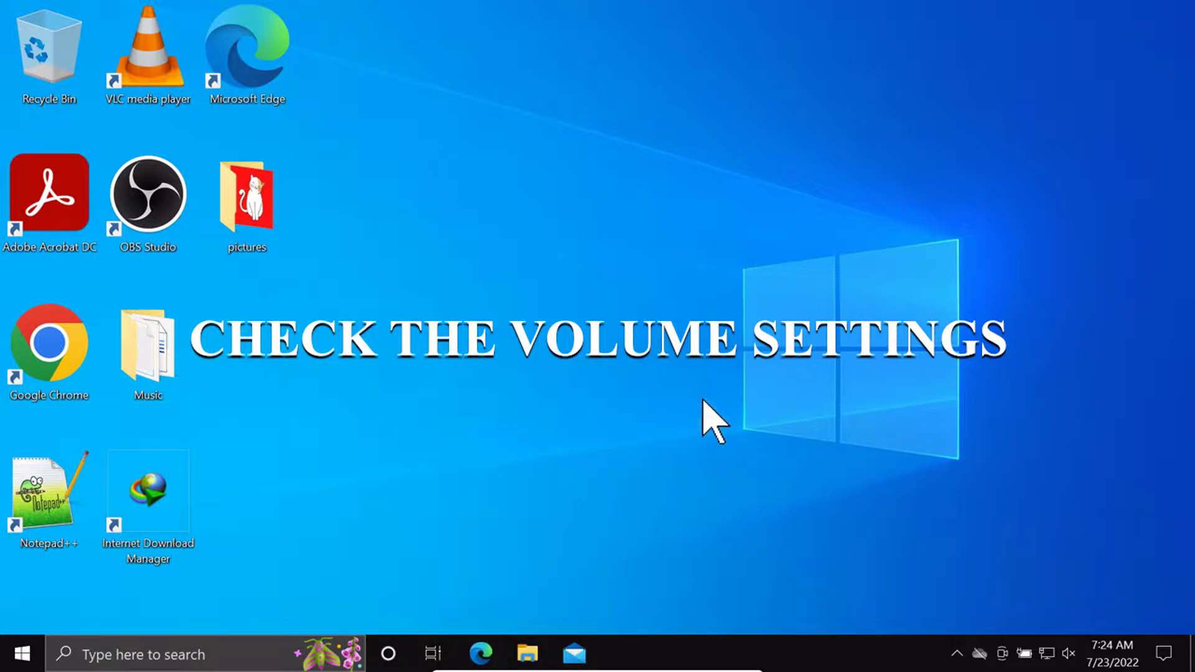
- Check the tray speaker volume, which shows 43 and muted
left_click(1068, 653)
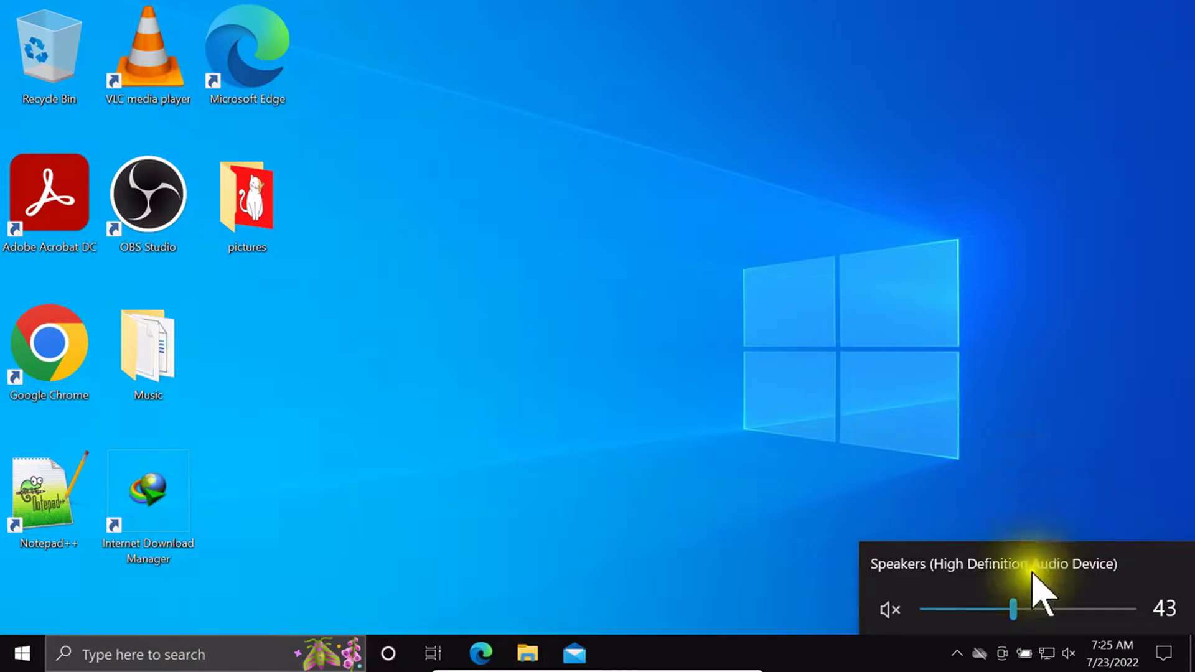
- In Volume Mixer, raise Speakers and System Sounds to maximum, unmuted, then close it
right_click(1067, 650)
mouse_move(1022, 564)
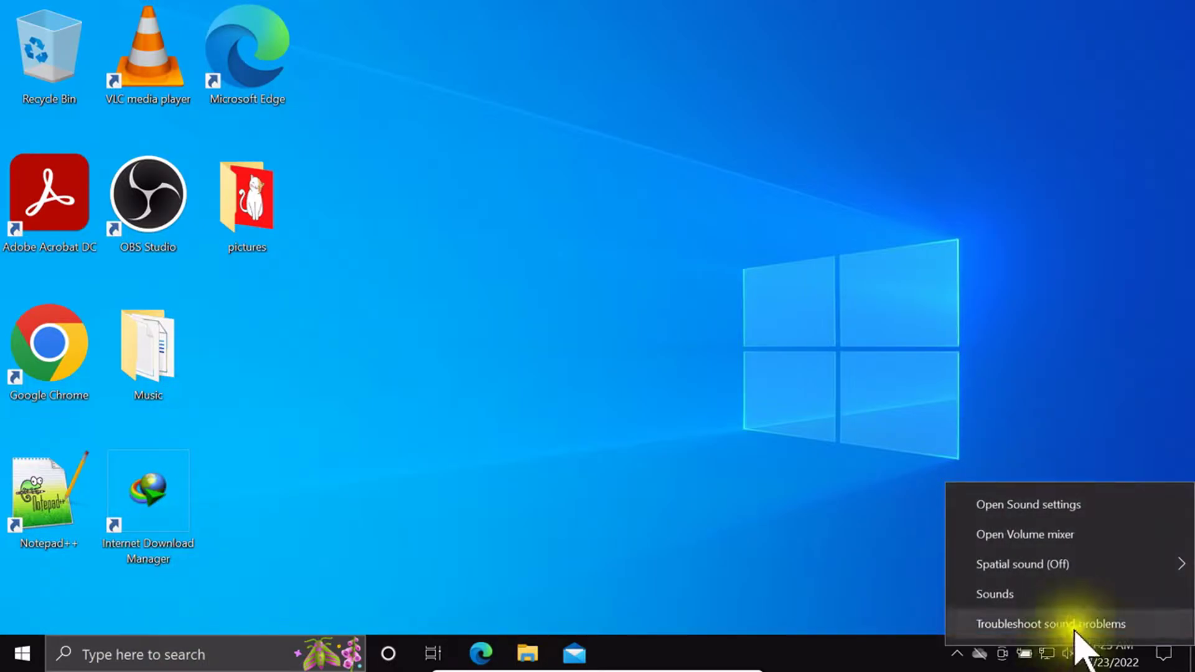
left_click(1024, 535)
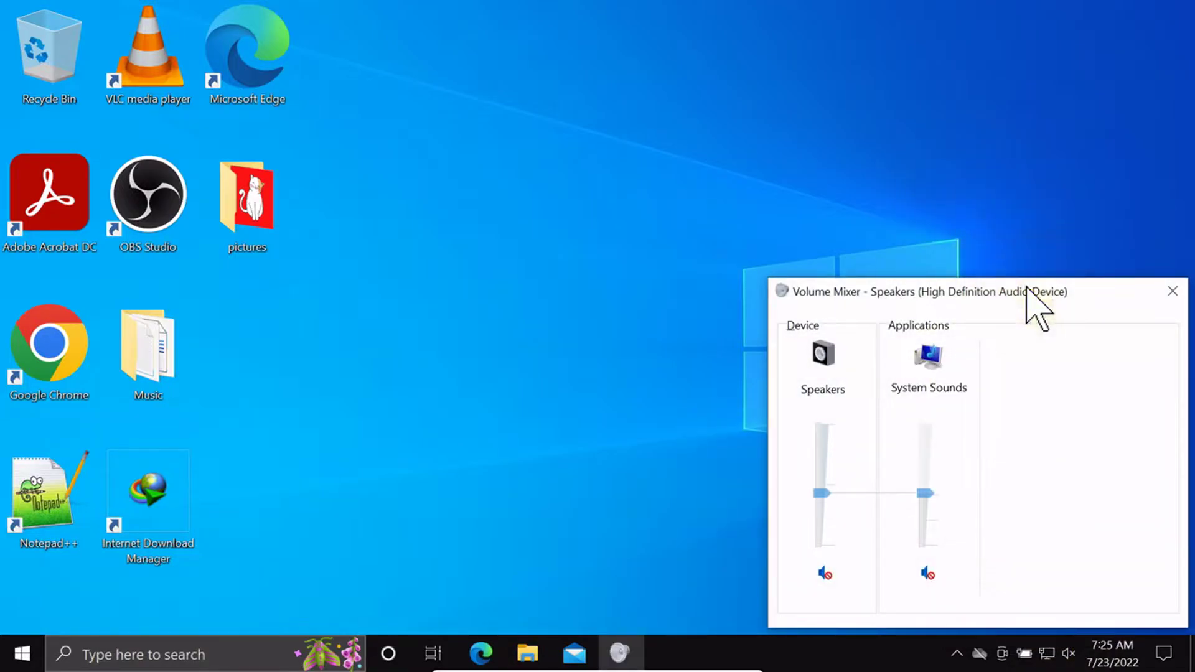
left_click_drag(1035, 293, 666, 125)
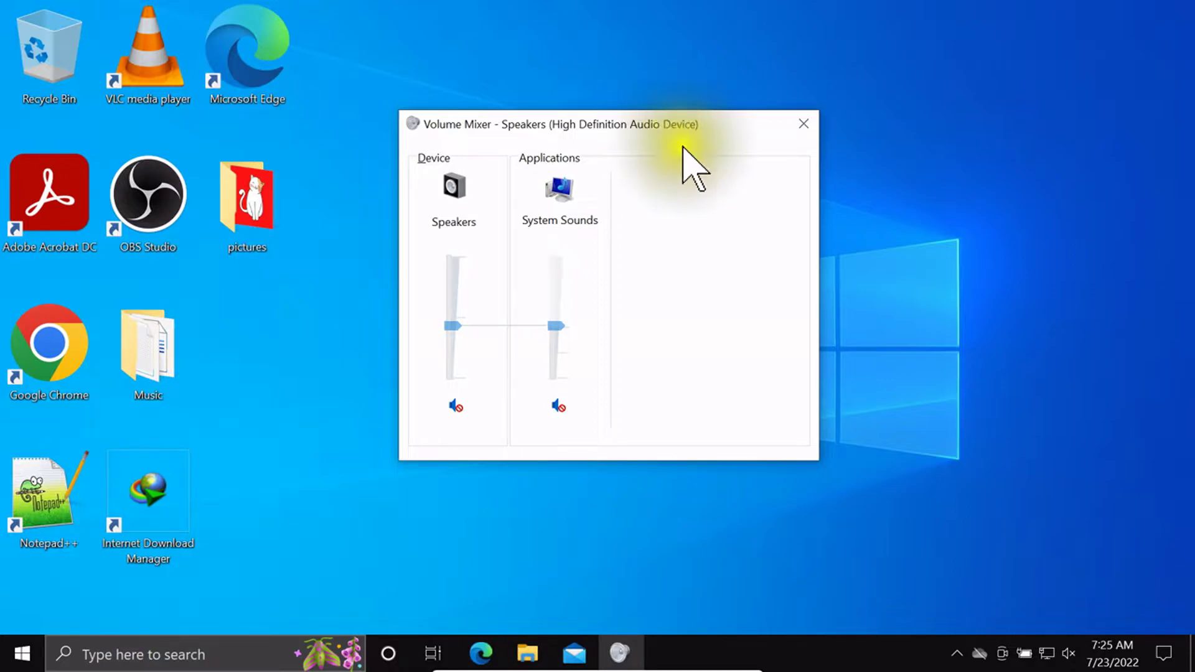
left_click_drag(556, 325, 560, 257)
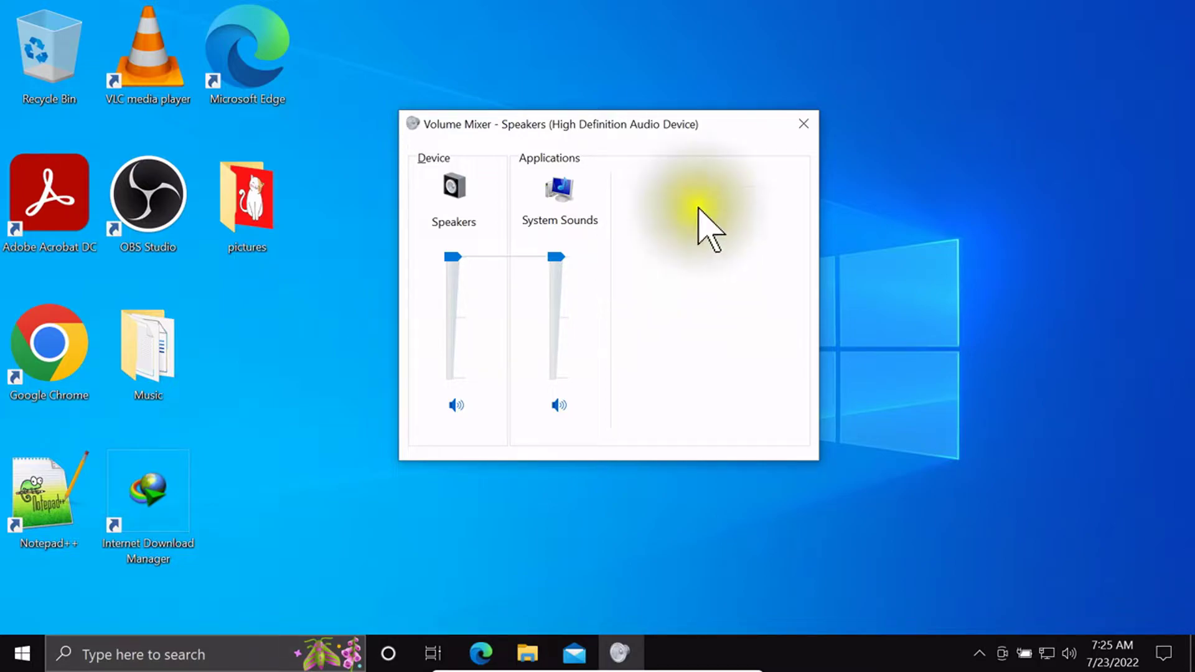
left_click(803, 124)
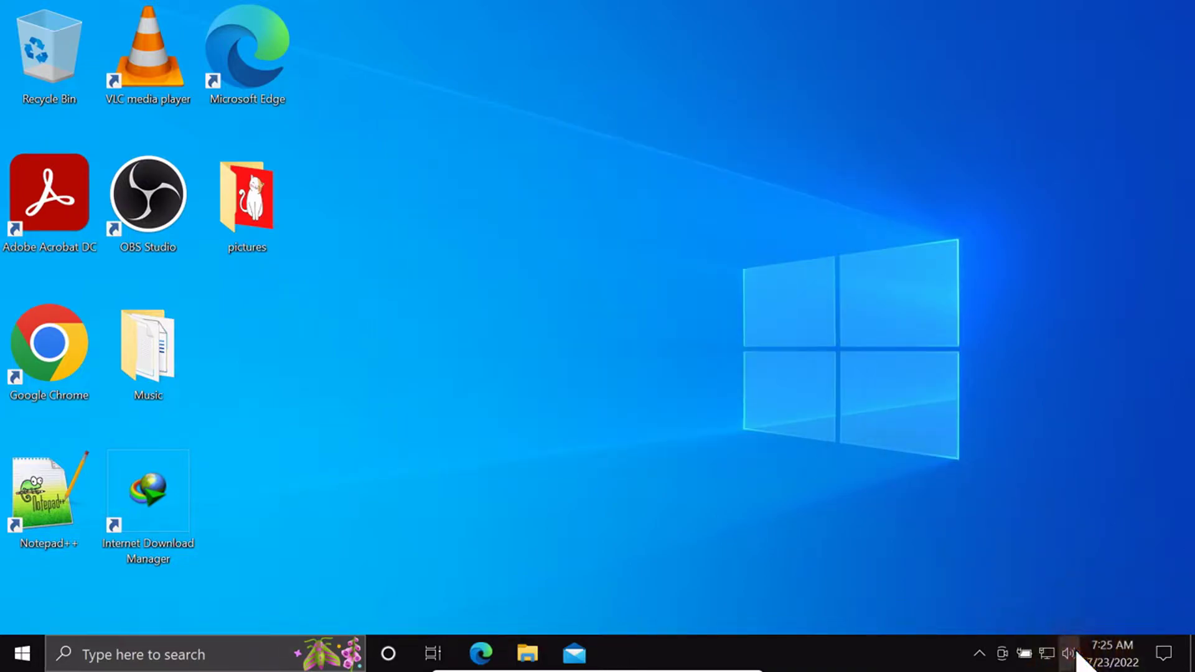
- Confirm the speaker volume reads 100, then restart Windows from Start's power options
left_click(1069, 653)
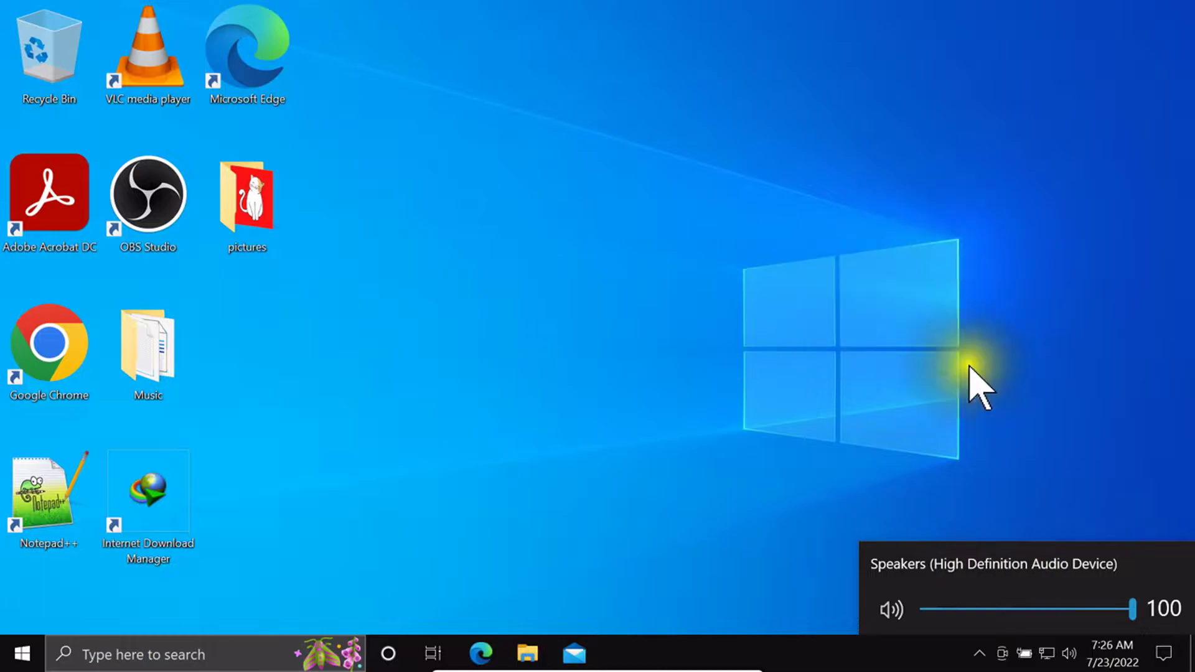
left_click(707, 298)
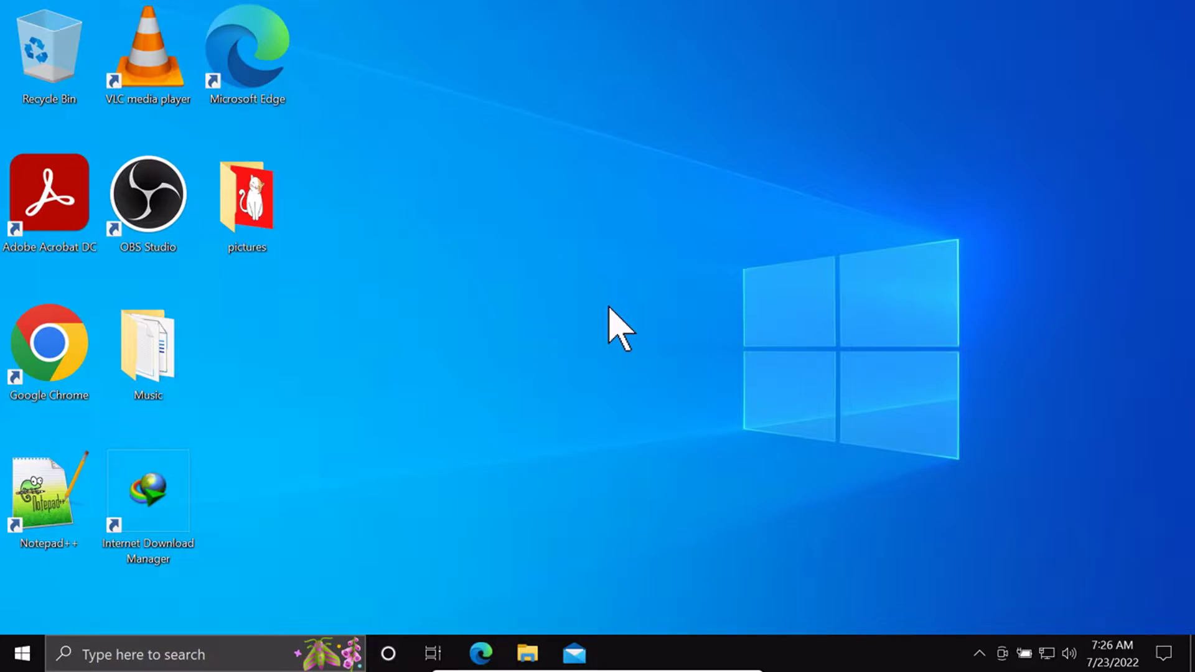
left_click(18, 654)
left_click(23, 613)
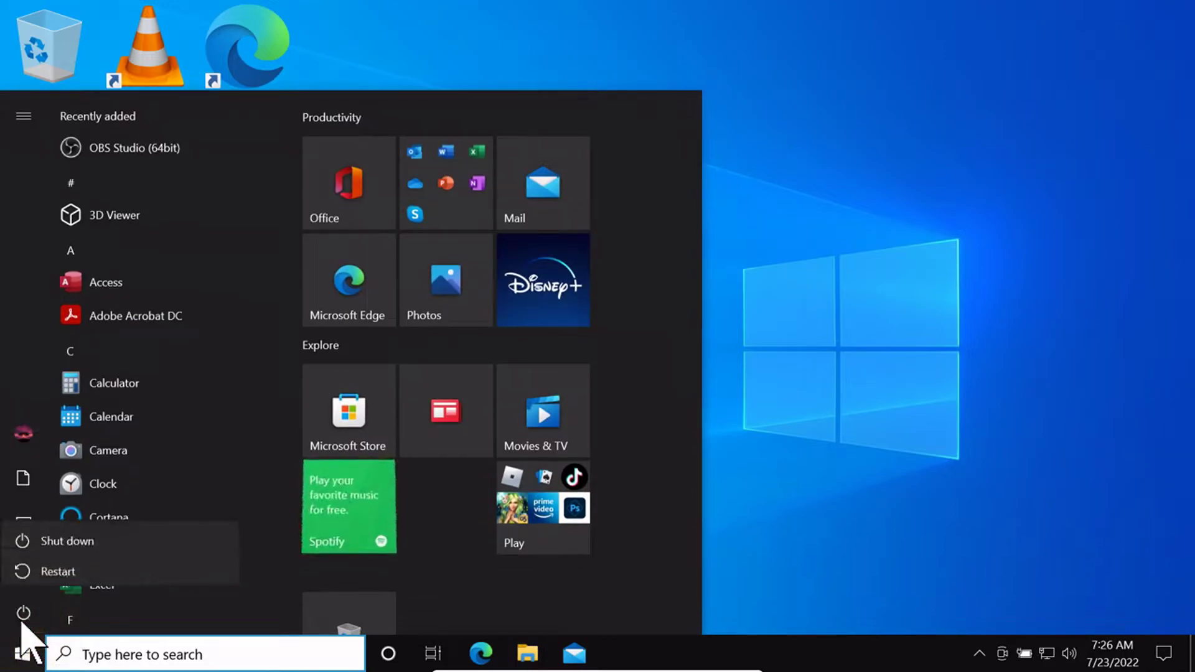
left_click(77, 568)
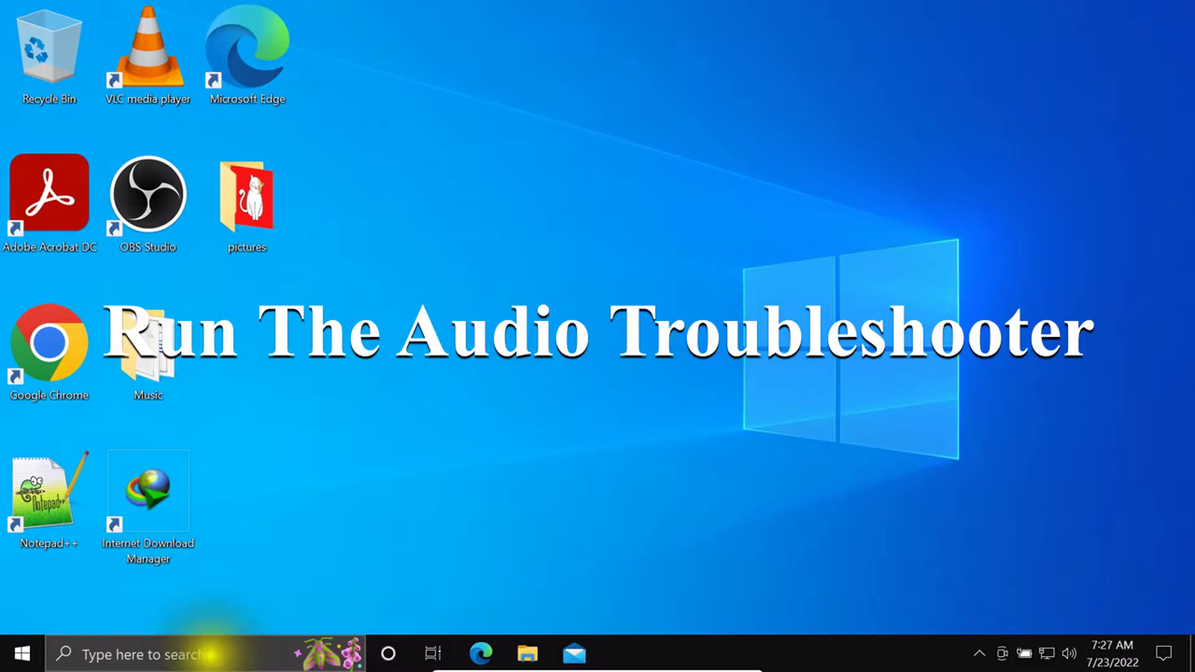
- Search 'audio tr' and launch Find and fix problems with playing sound
left_click(208, 655)
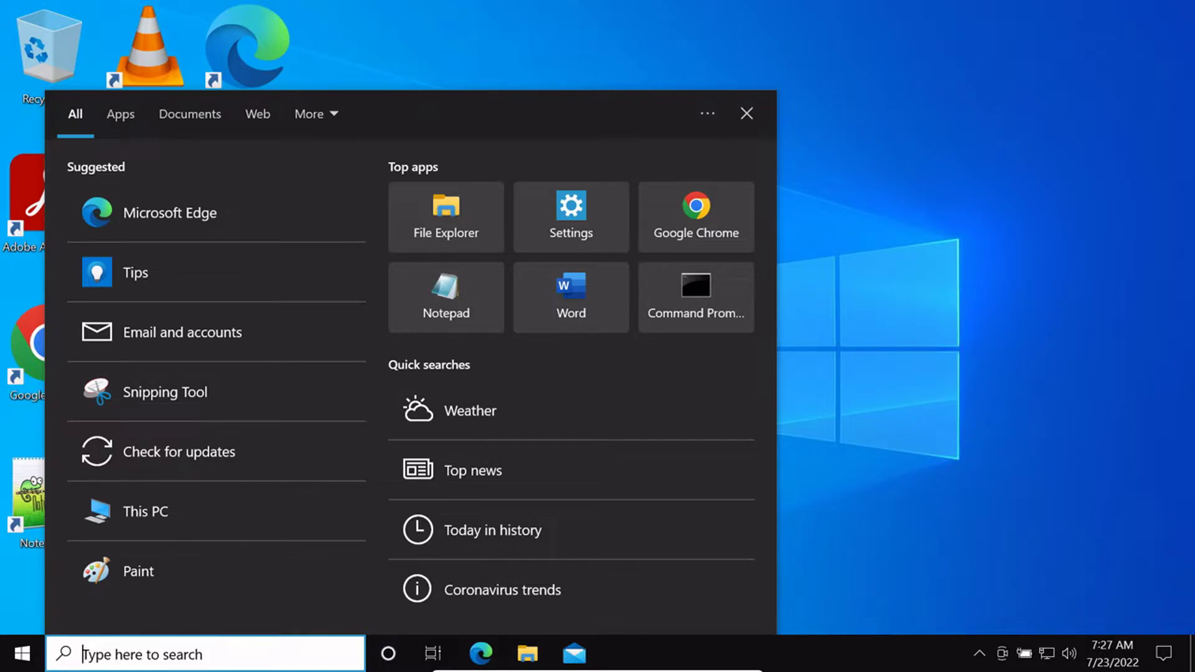
type("aud")
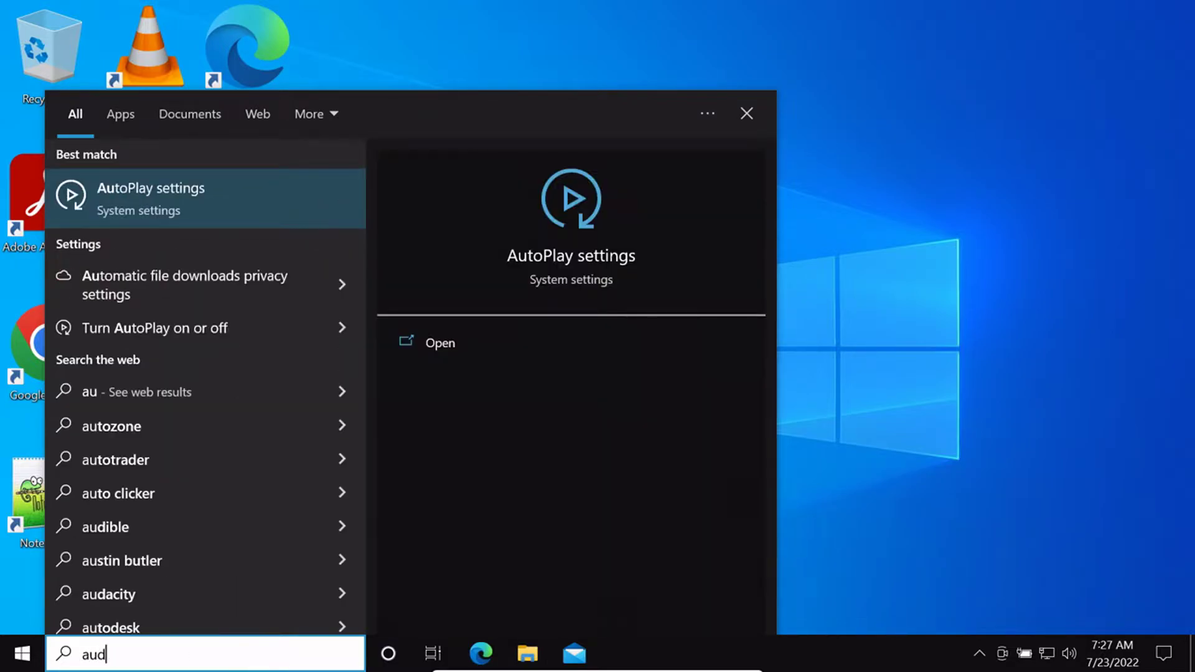
type("io")
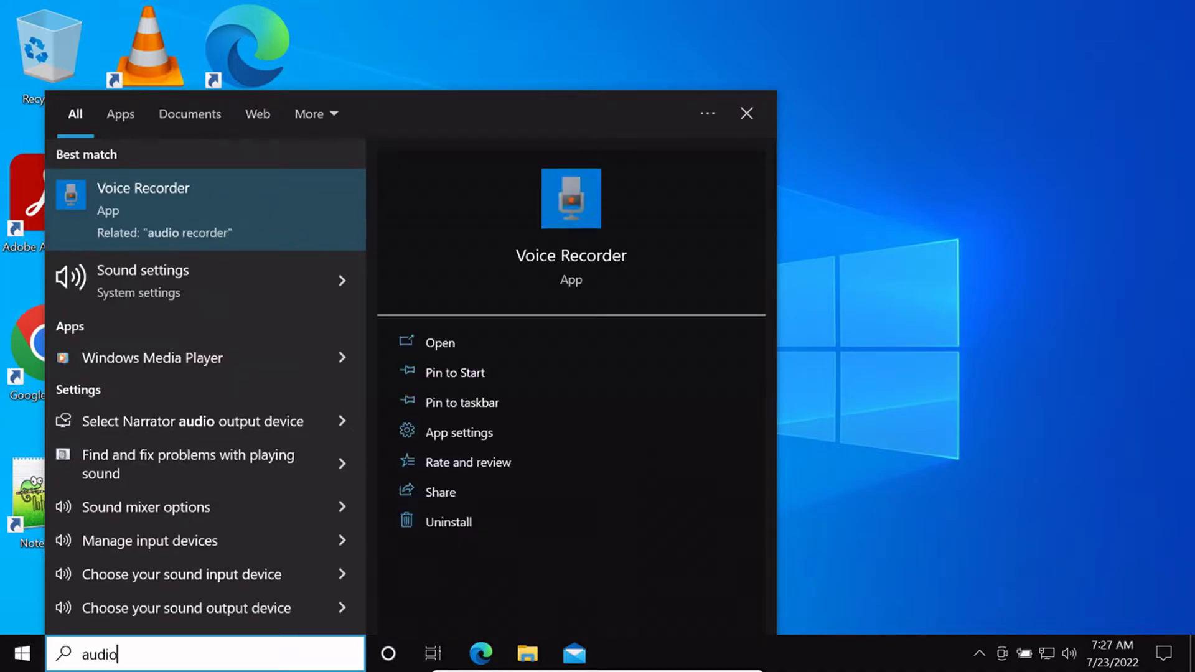
type(" tr")
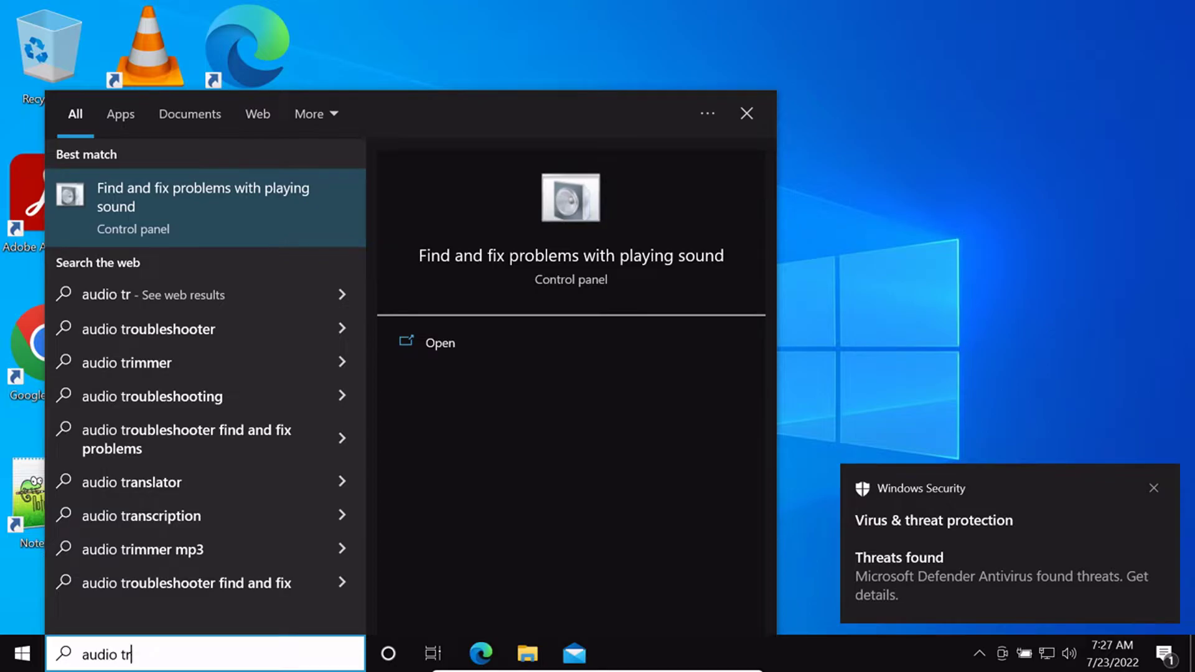
left_click(588, 255)
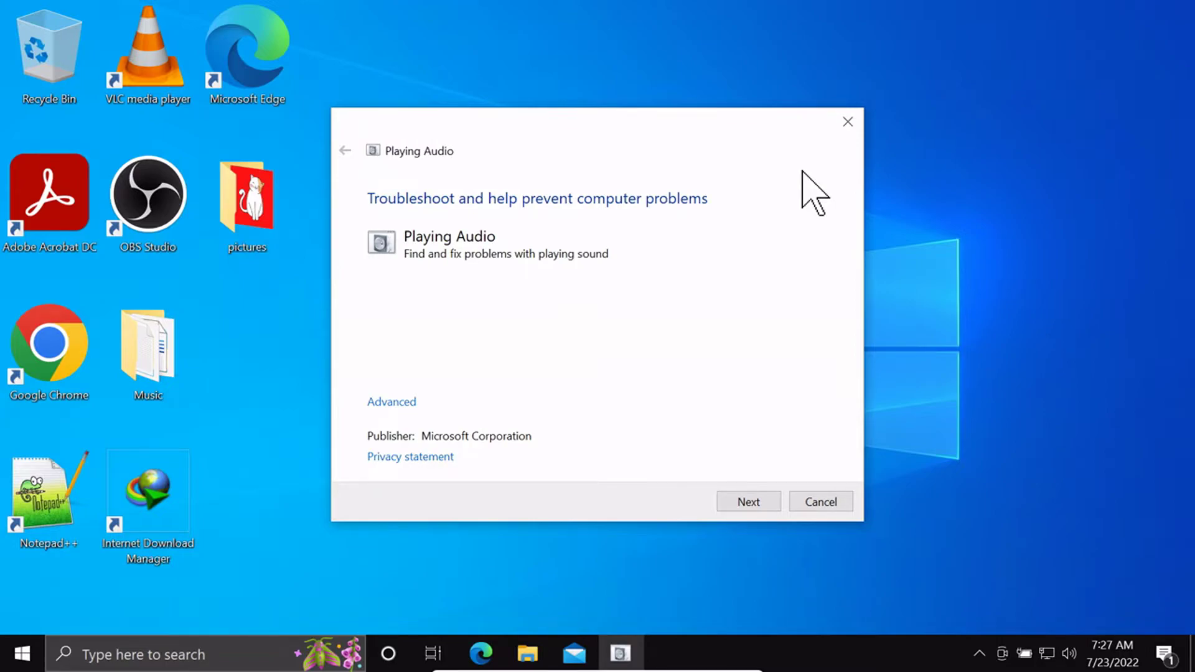
- Run the Playing Audio troubleshooter's detection on the default Speakers device
left_click(747, 503)
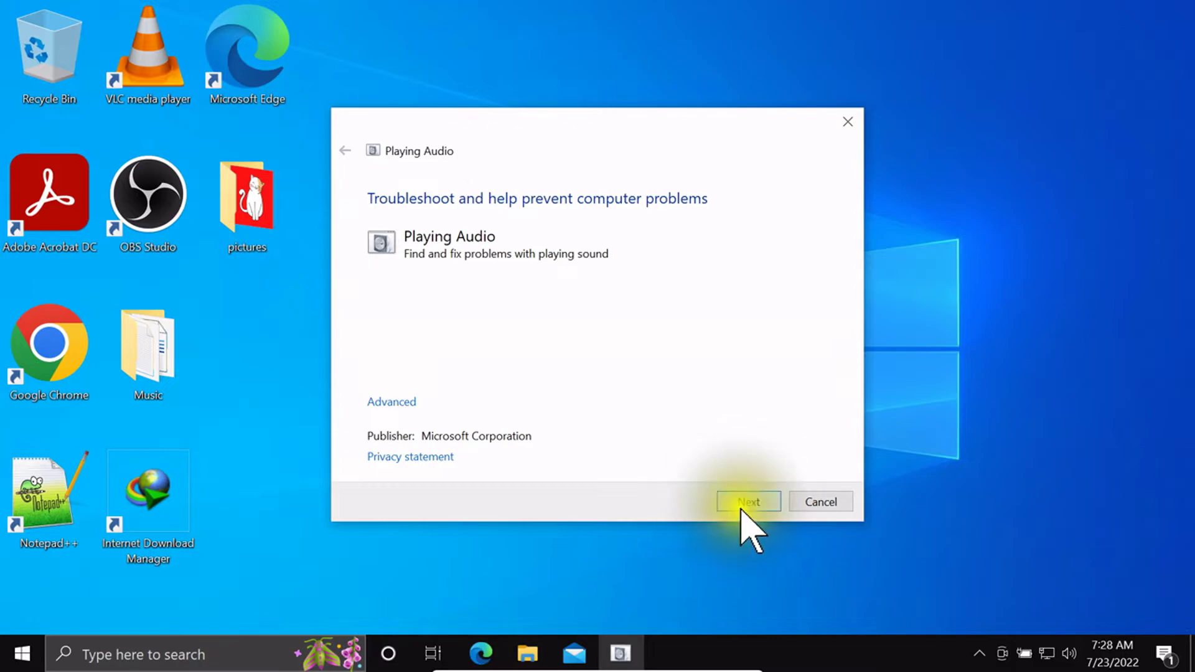
left_click(743, 505)
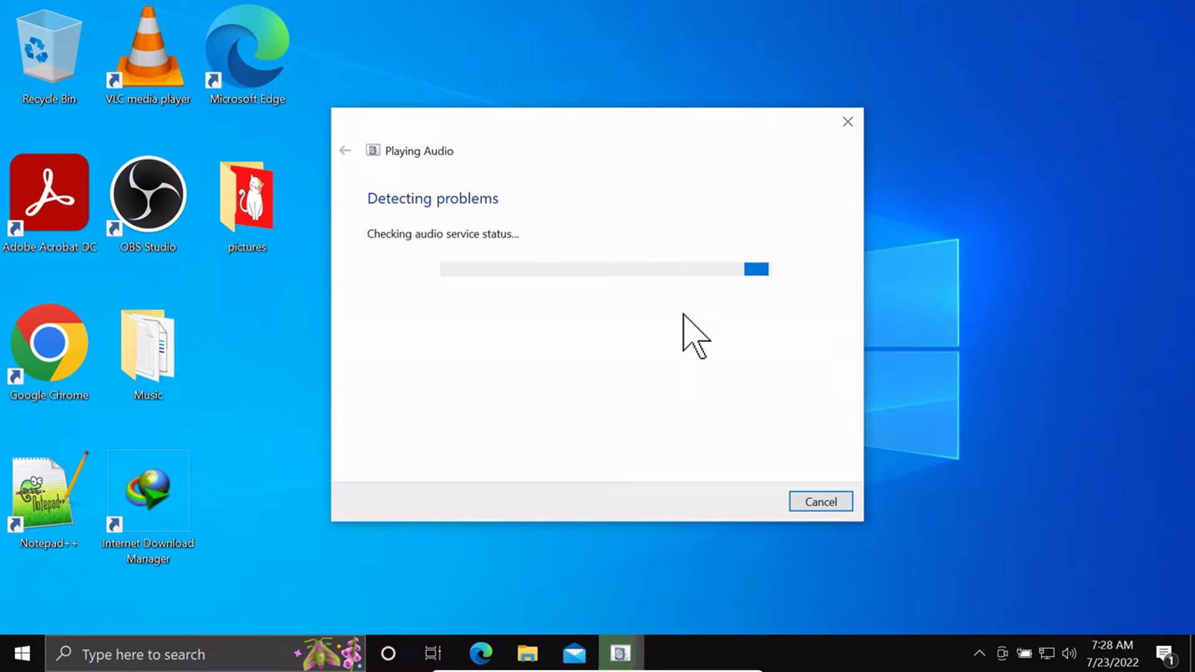
left_click(729, 376)
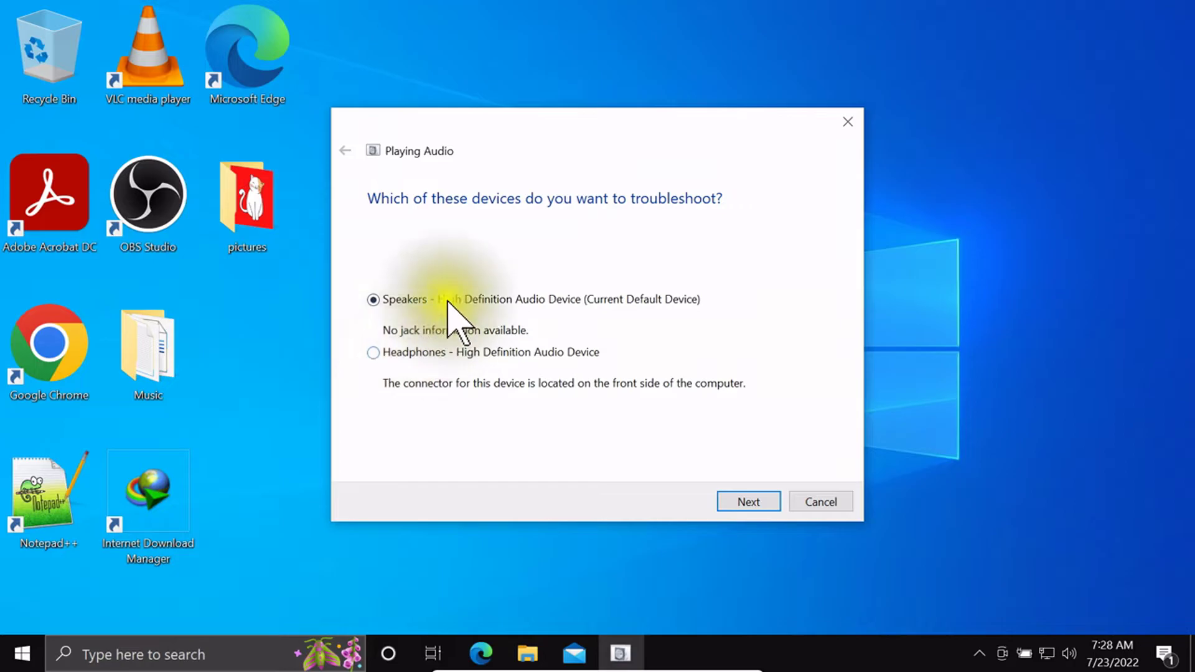
left_click(741, 502)
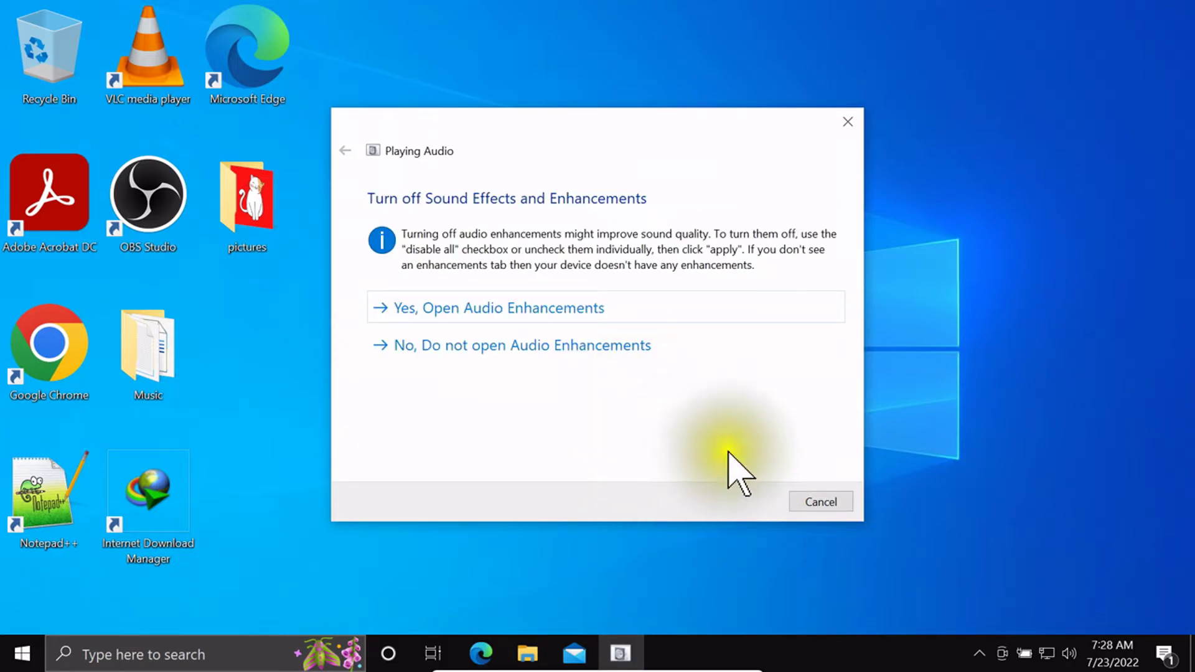
- Review the speakers' audio enhancements without changes, then close the troubleshooter
left_click(556, 309)
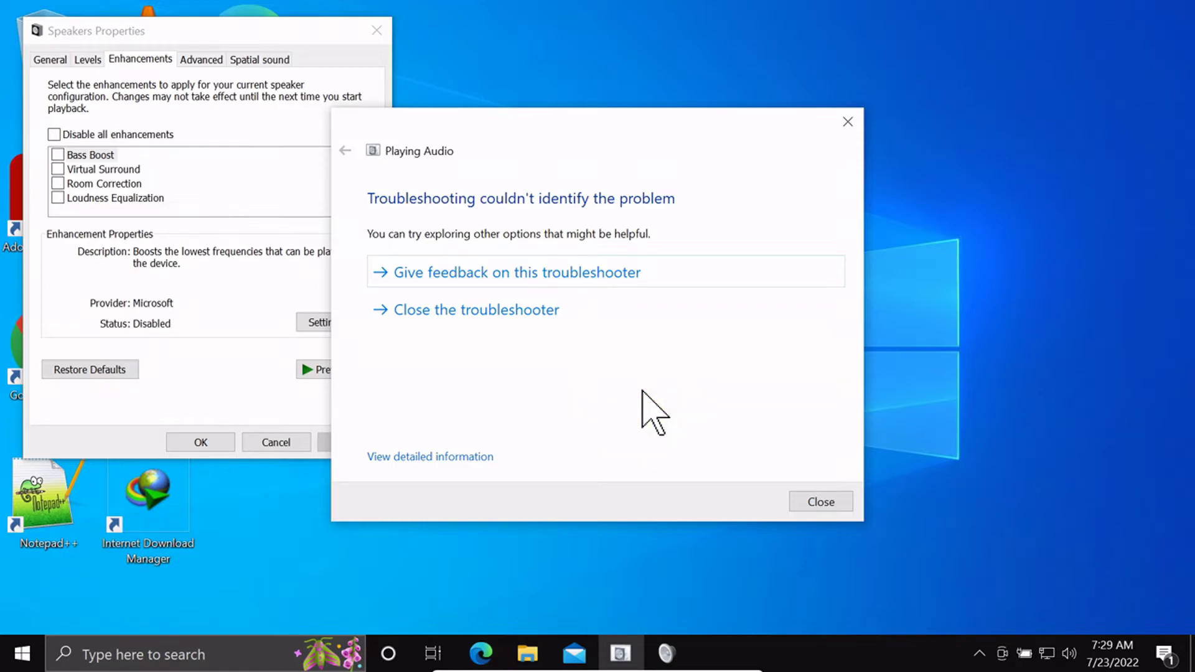
left_click(256, 386)
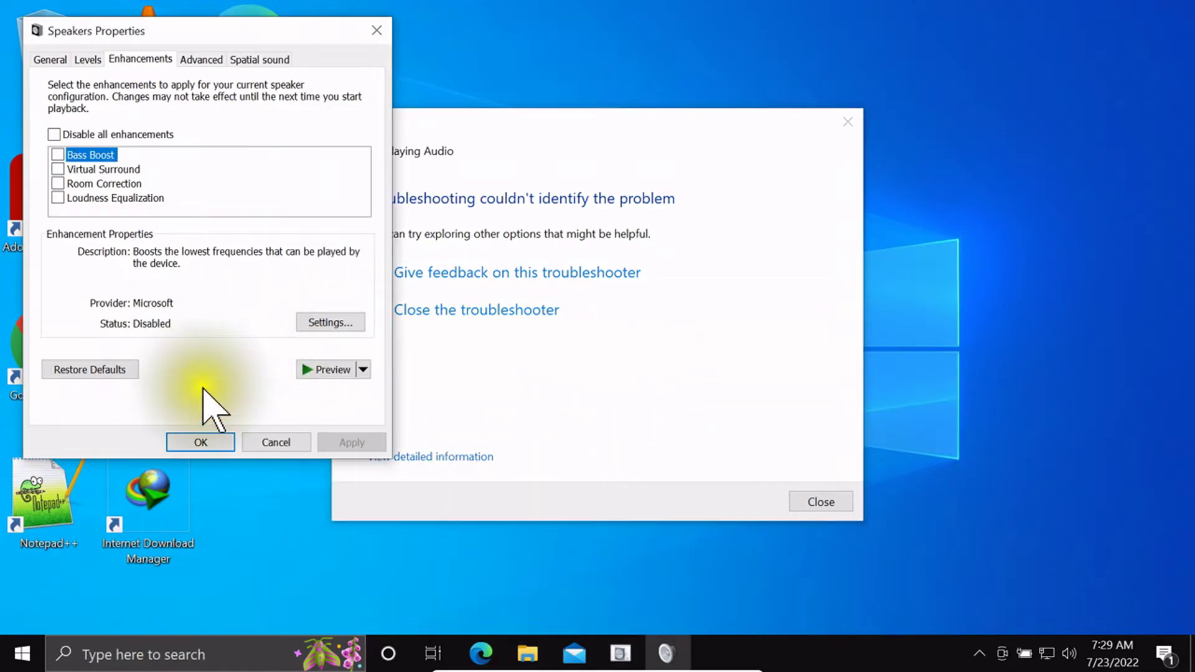
left_click(275, 442)
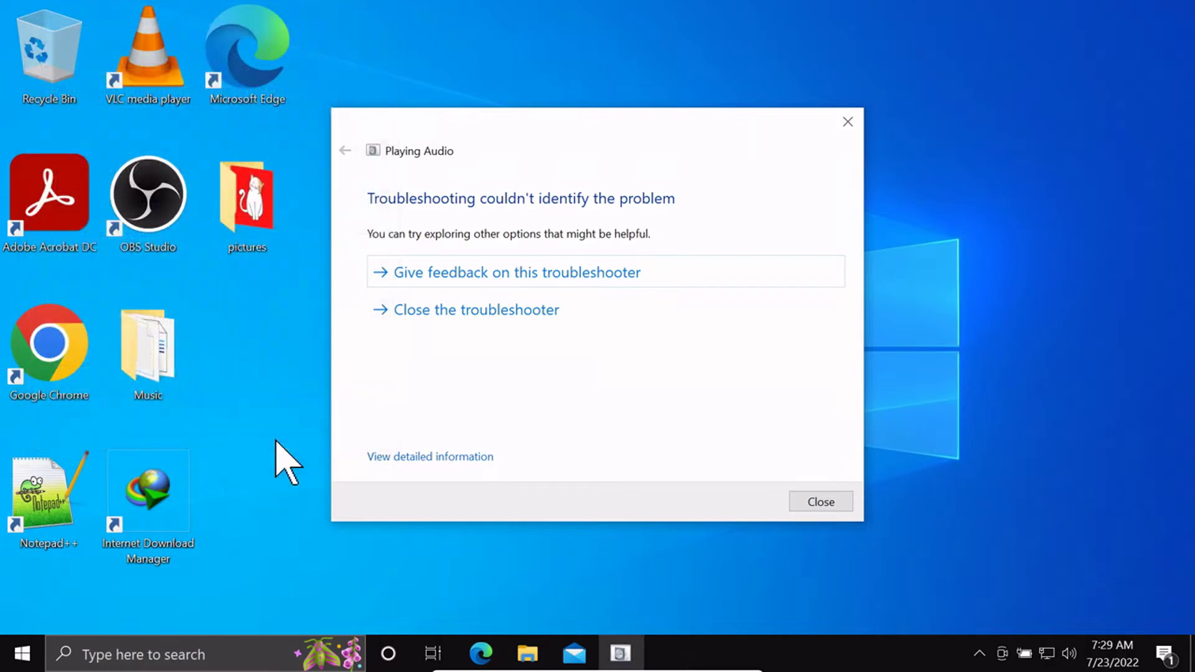
left_click(850, 509)
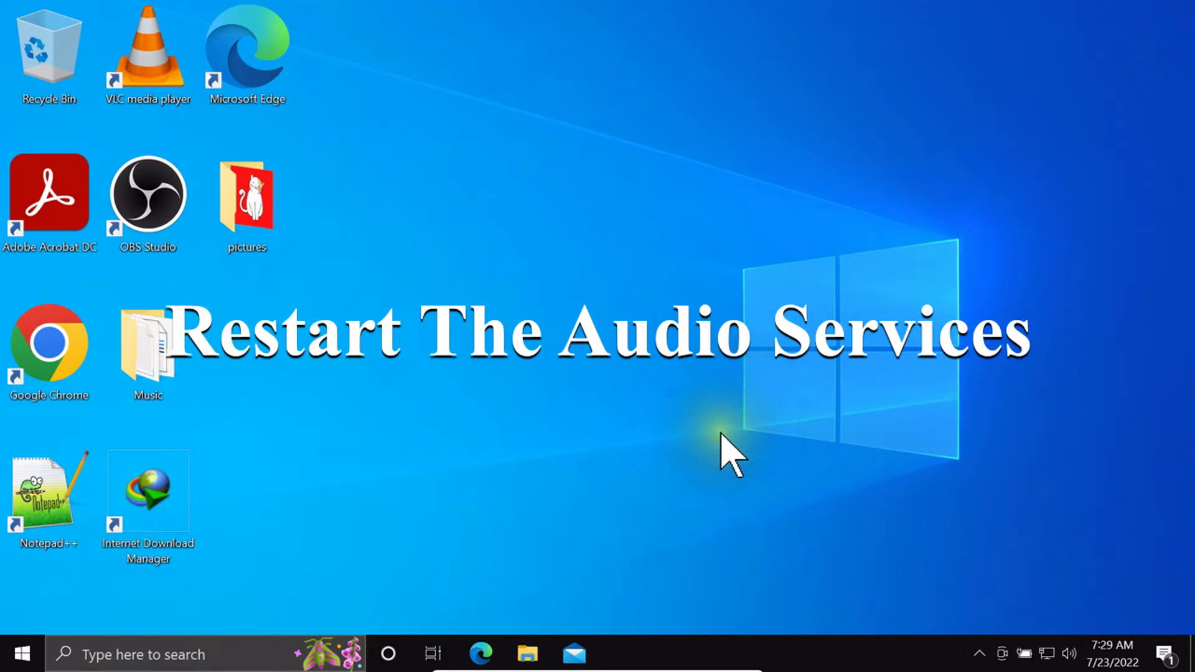
- Search Windows for 'services'
left_click(148, 655)
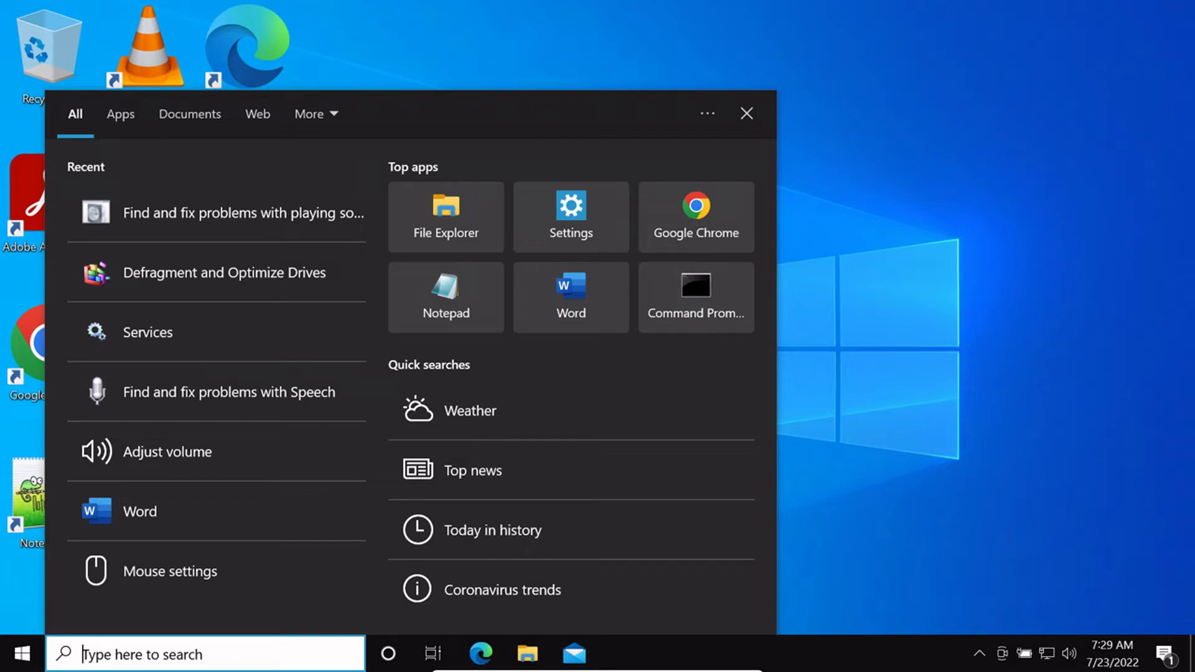
type("ser")
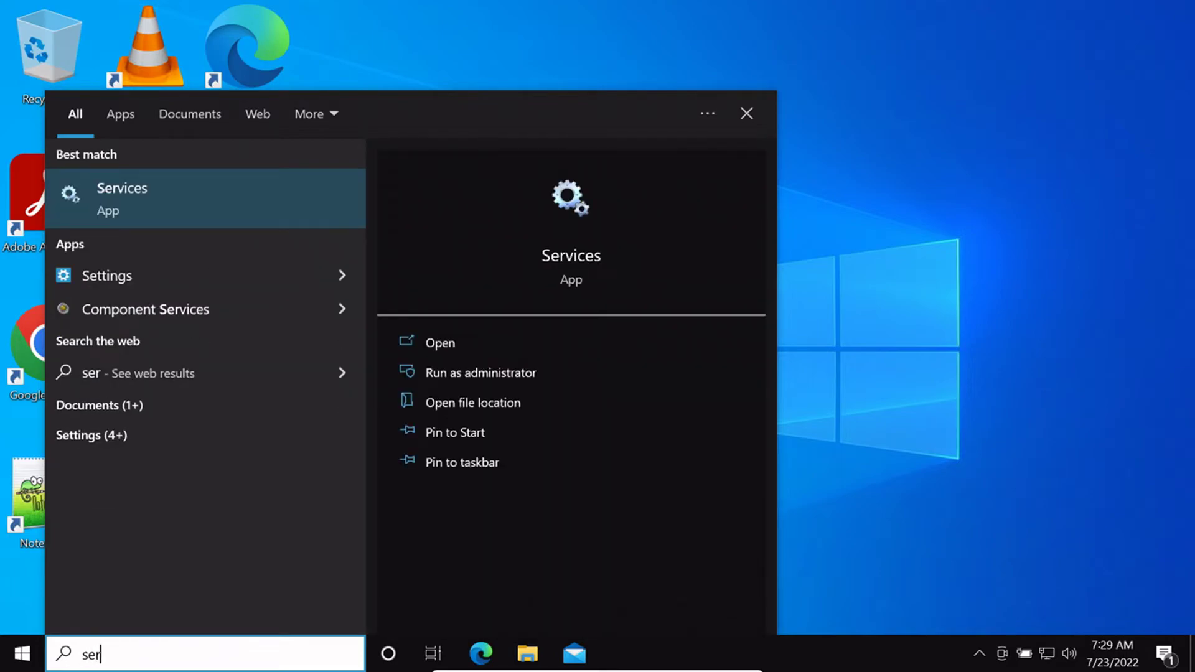
type("vic")
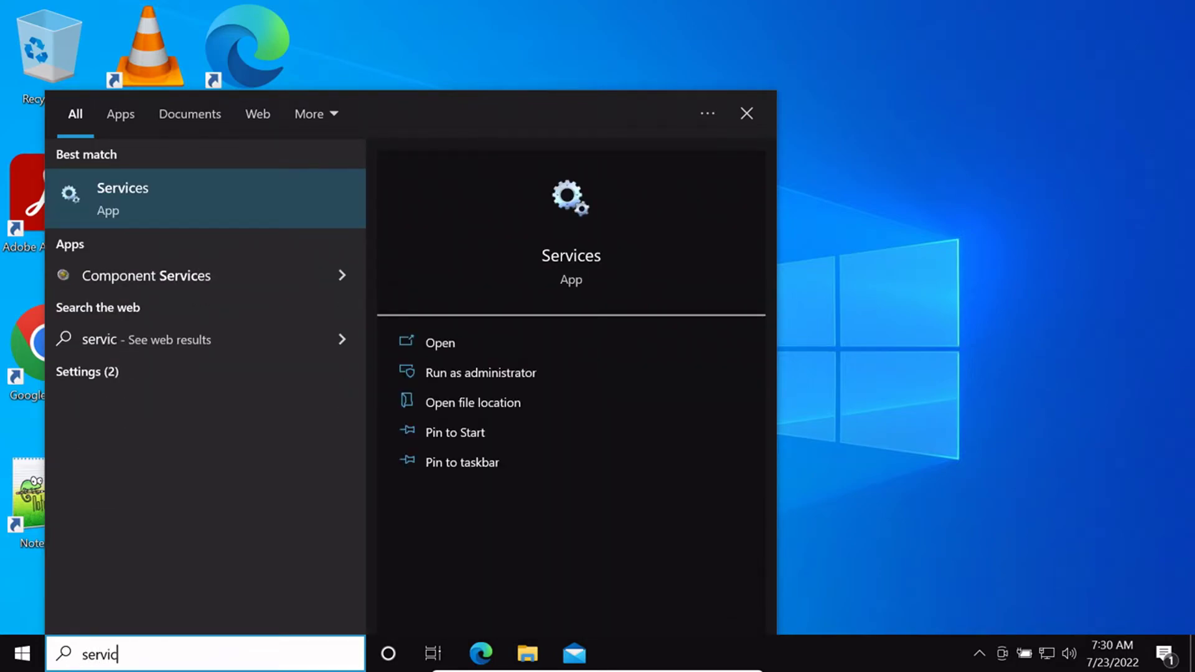
type("es")
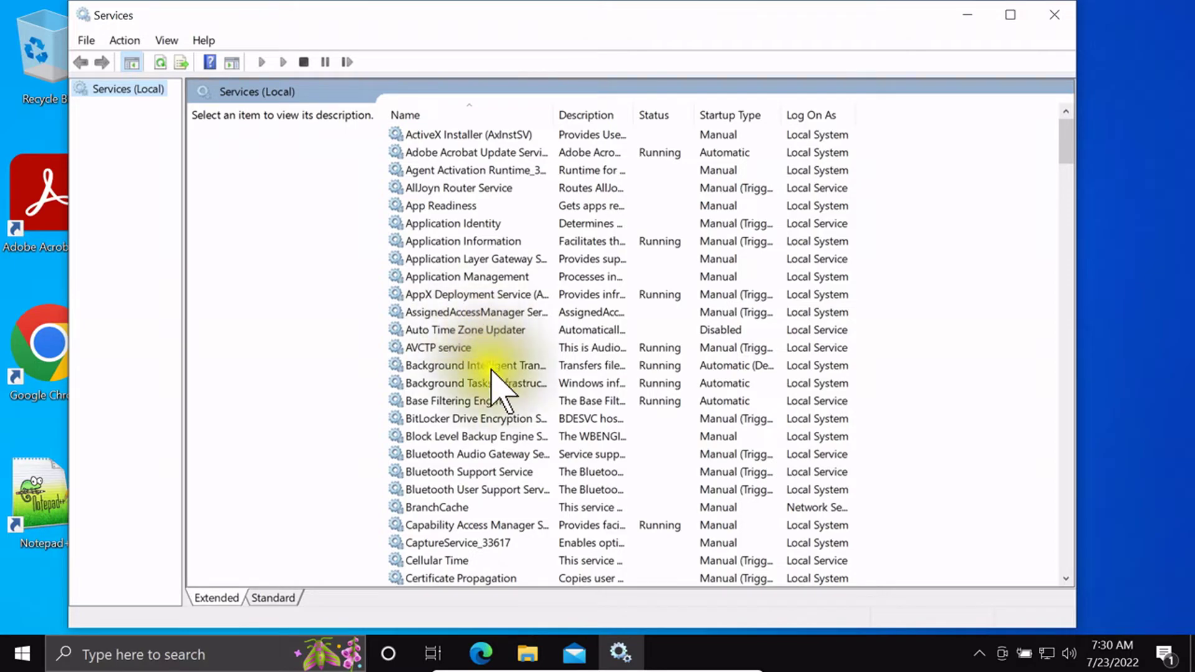
- Scroll to the Windows Audio service and restart it
scroll(489, 374, "down", 4)
scroll(489, 373, "down", 5)
scroll(489, 374, "down", 10)
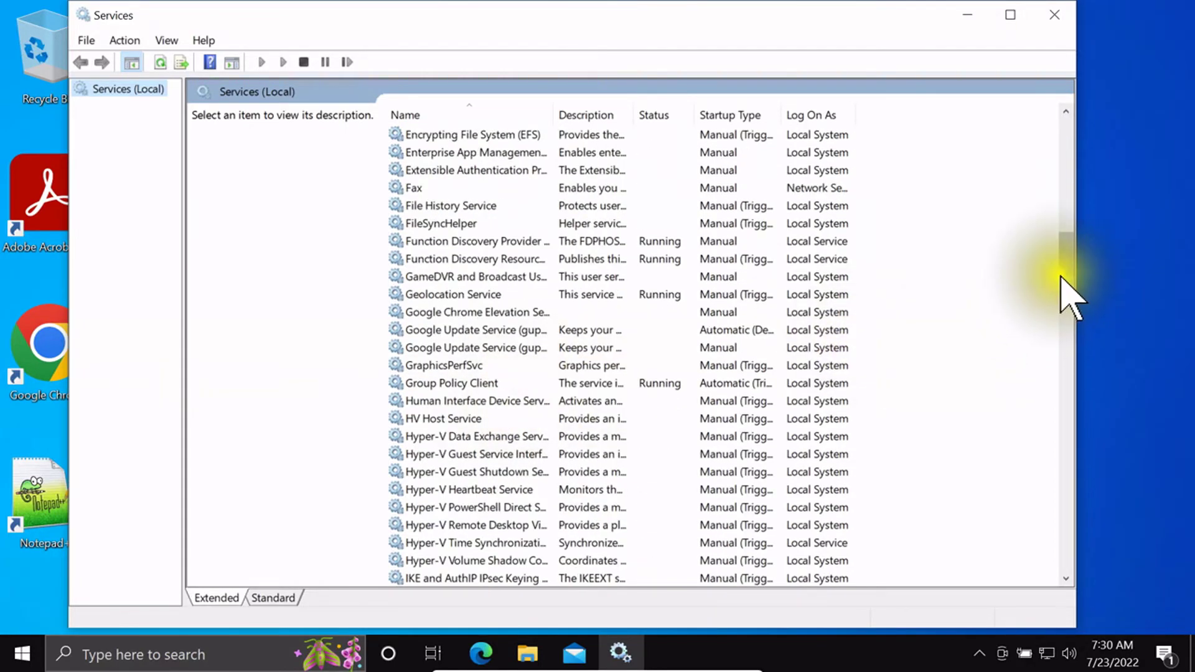
left_click_drag(1067, 255, 1074, 498)
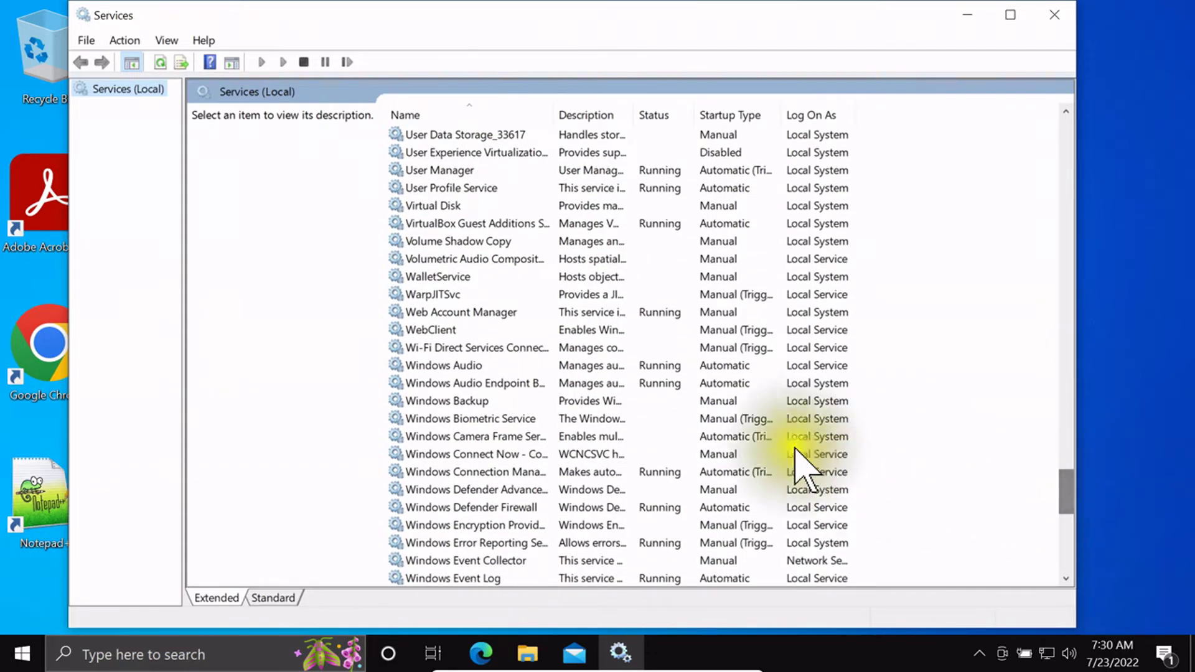
left_click(480, 367)
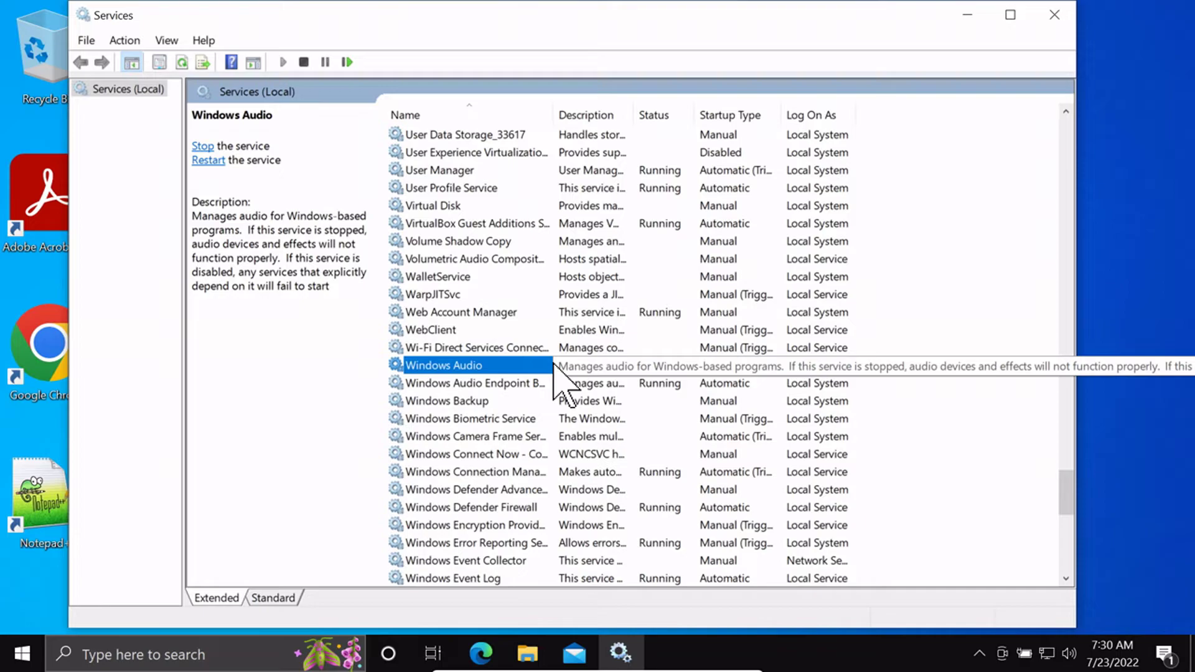
right_click(554, 366)
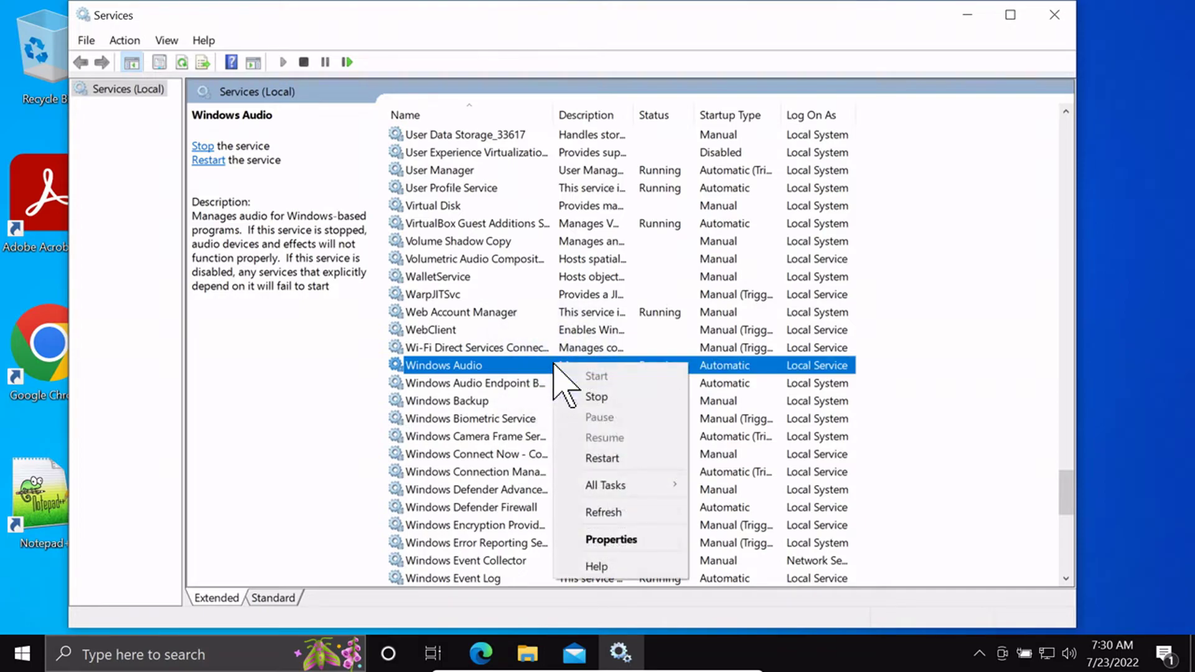
left_click(602, 459)
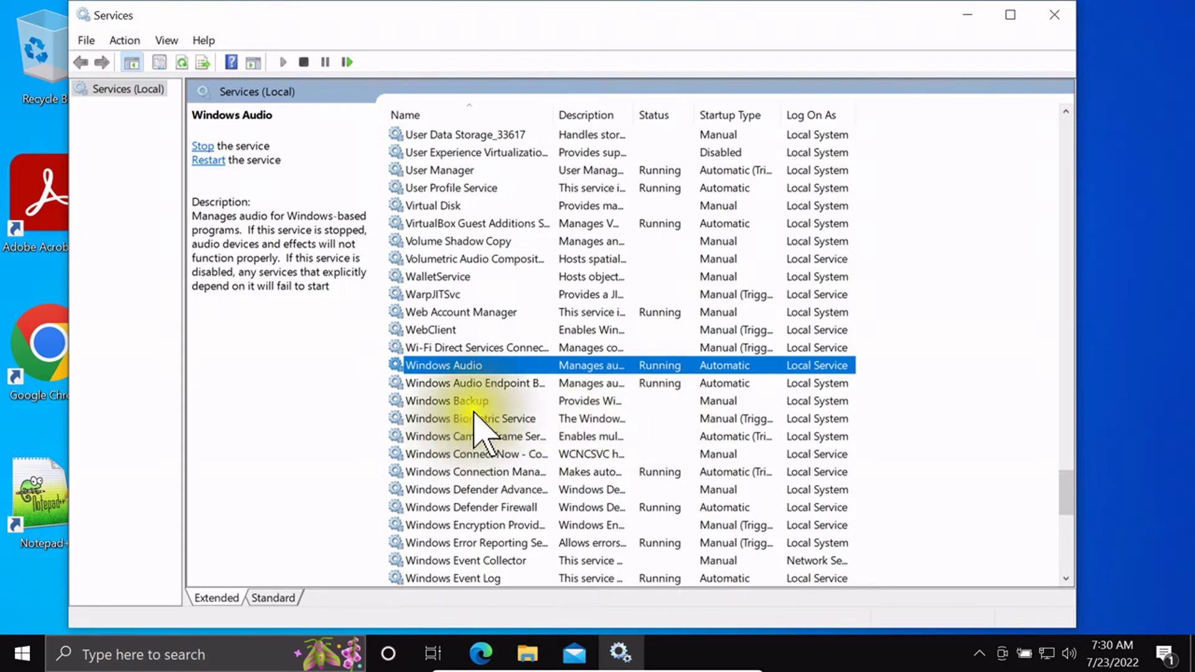
- Restart the Windows Audio Endpoint Builder service
left_click(501, 382)
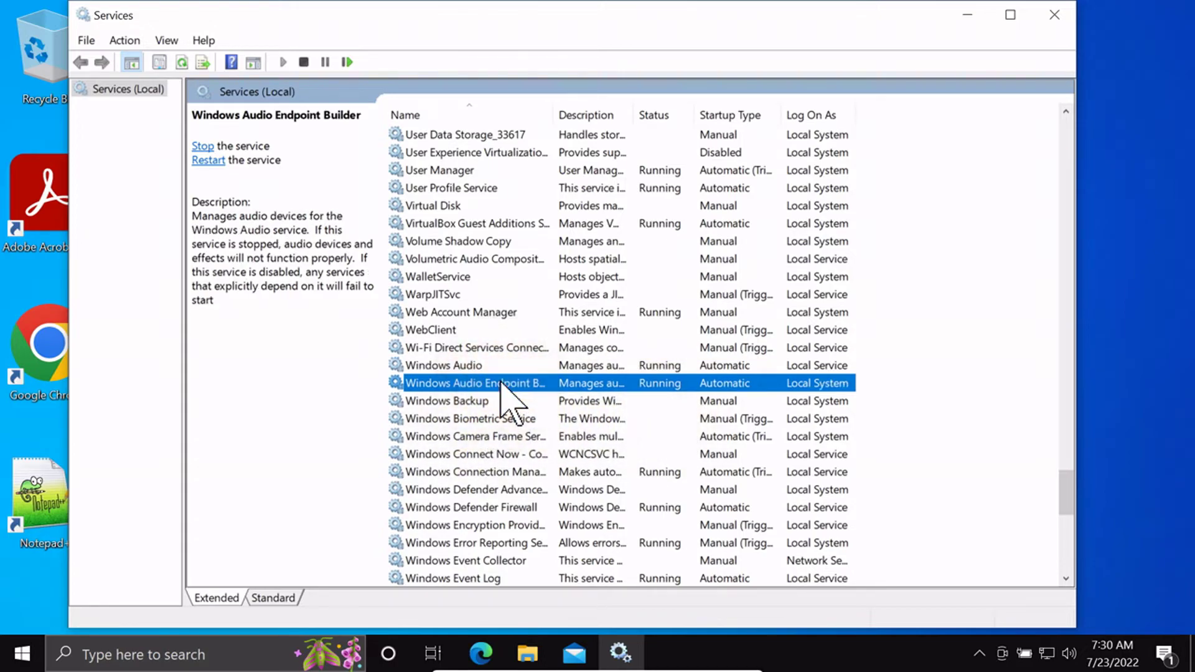
right_click(571, 381)
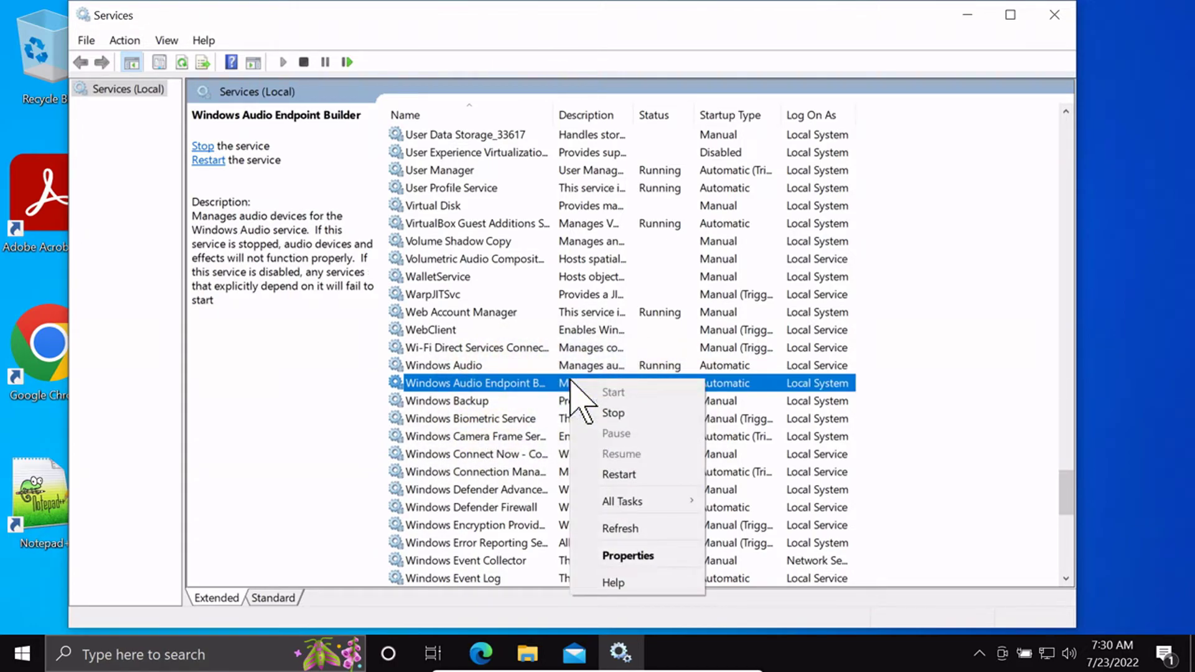
left_click(618, 474)
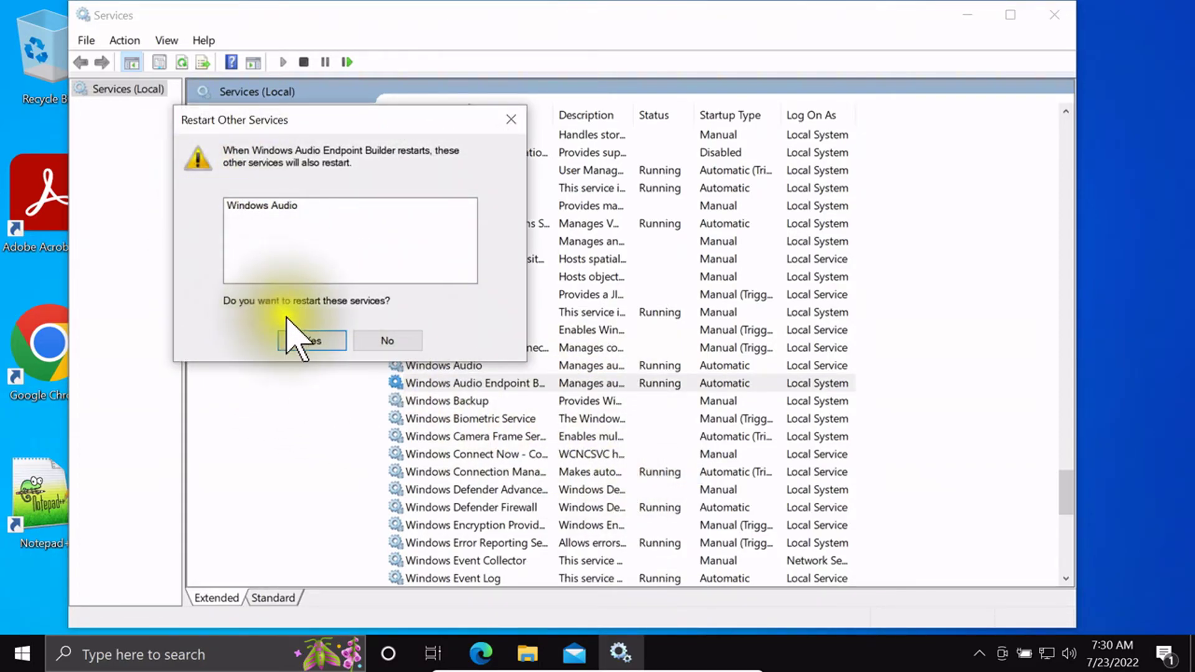
- Confirm restarting Windows Audio along with Windows Audio Endpoint Builder
left_click(309, 340)
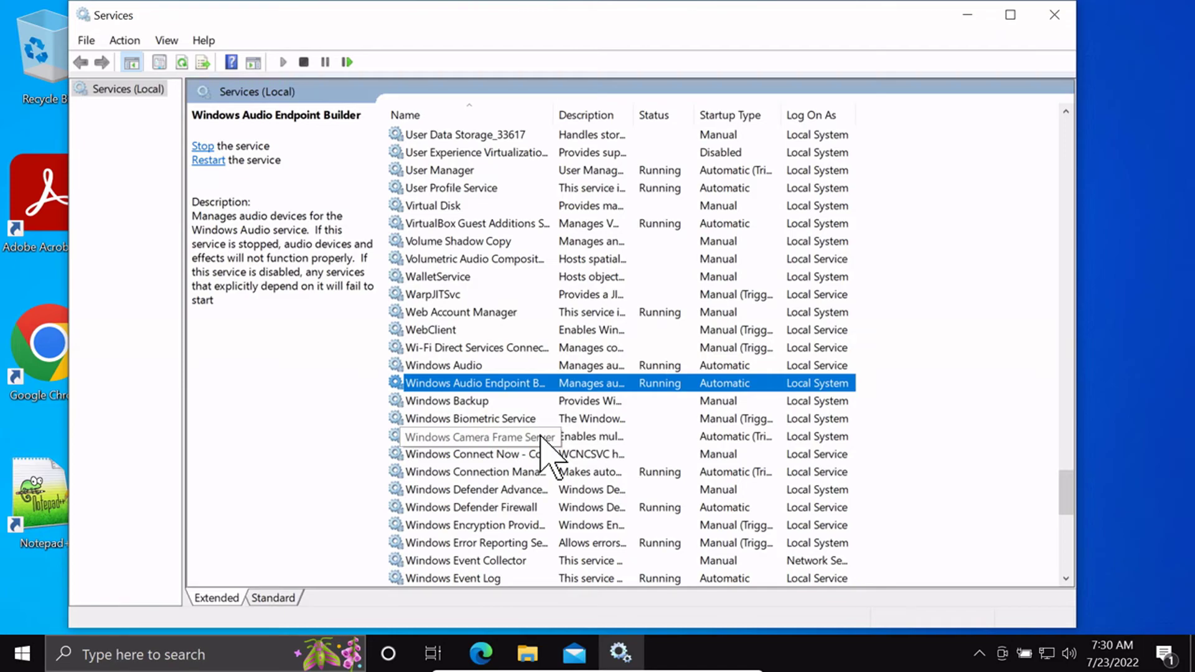
scroll(560, 458, "down", 4)
scroll(585, 467, "down", 7)
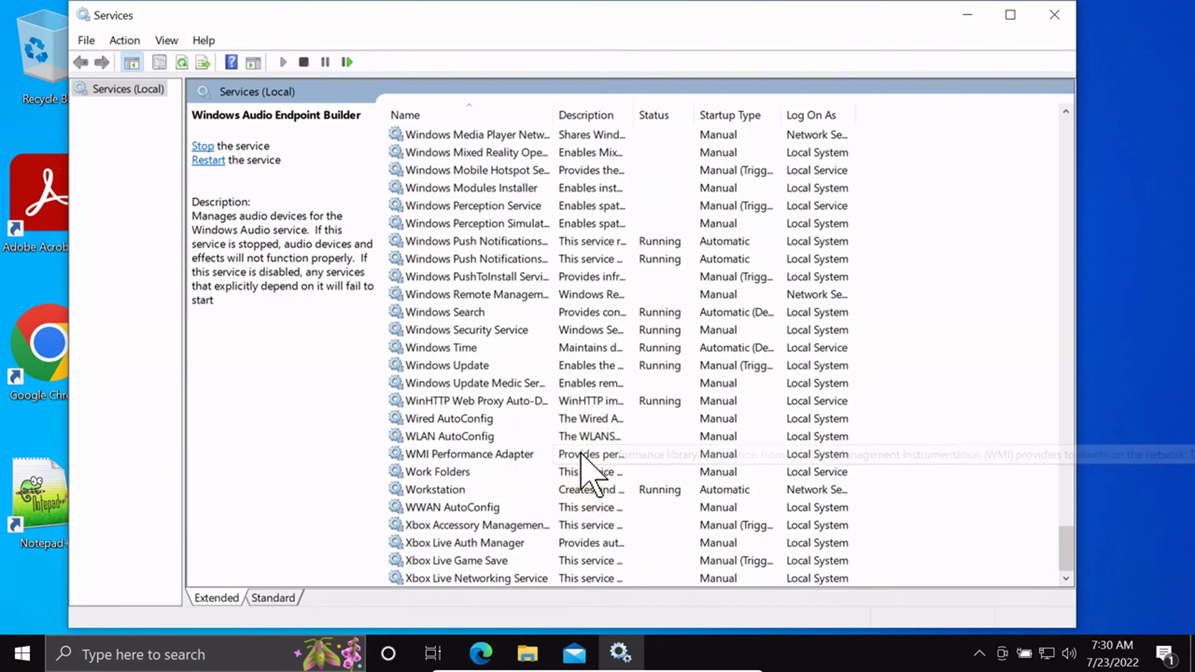
- Open the RPC Locator service's actions and dismiss them, leaving it stopped
scroll(534, 554, "up", 4)
scroll(530, 542, "up", 7)
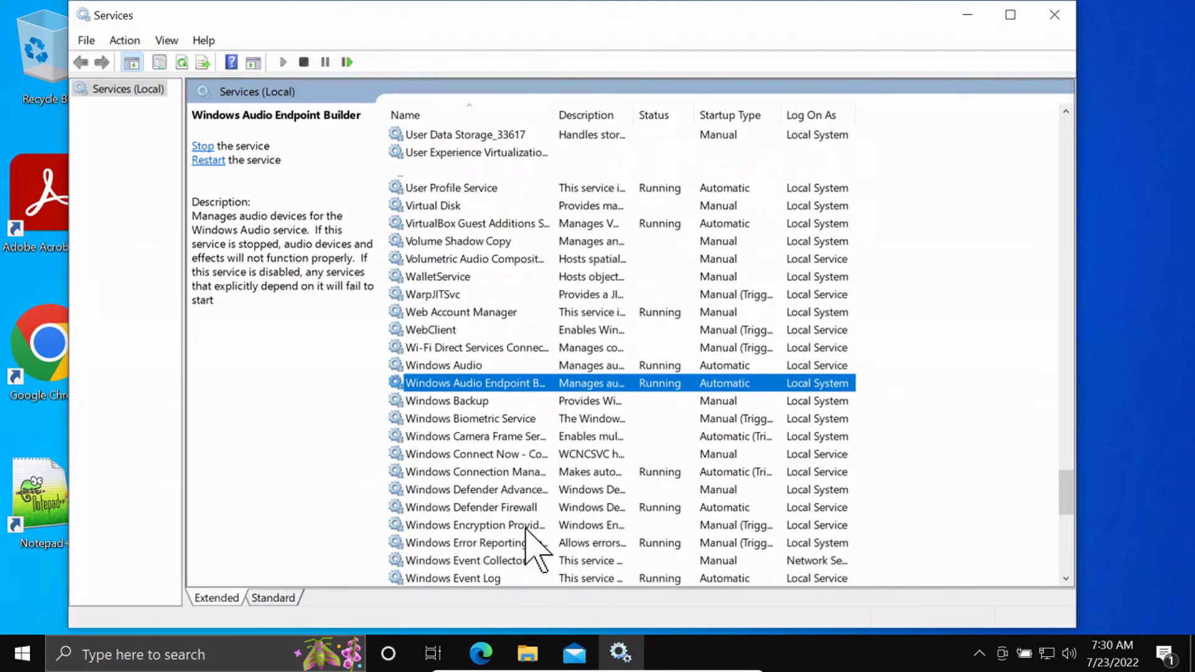
scroll(526, 528, "up", 15)
right_click(543, 241)
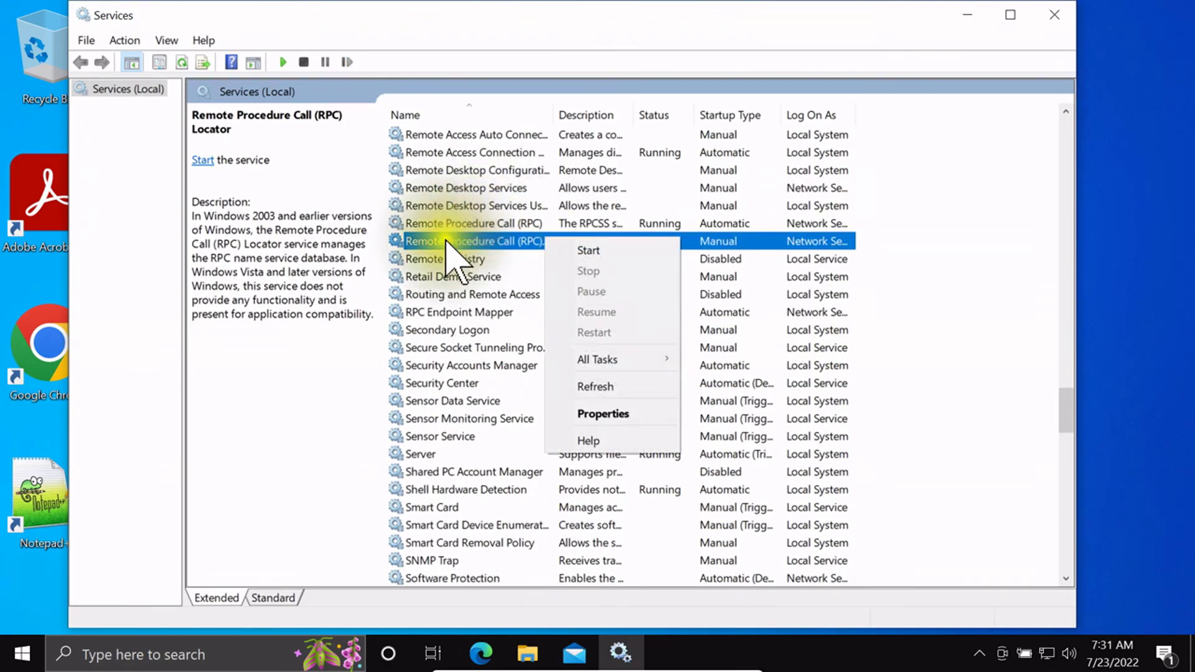
left_click(517, 243)
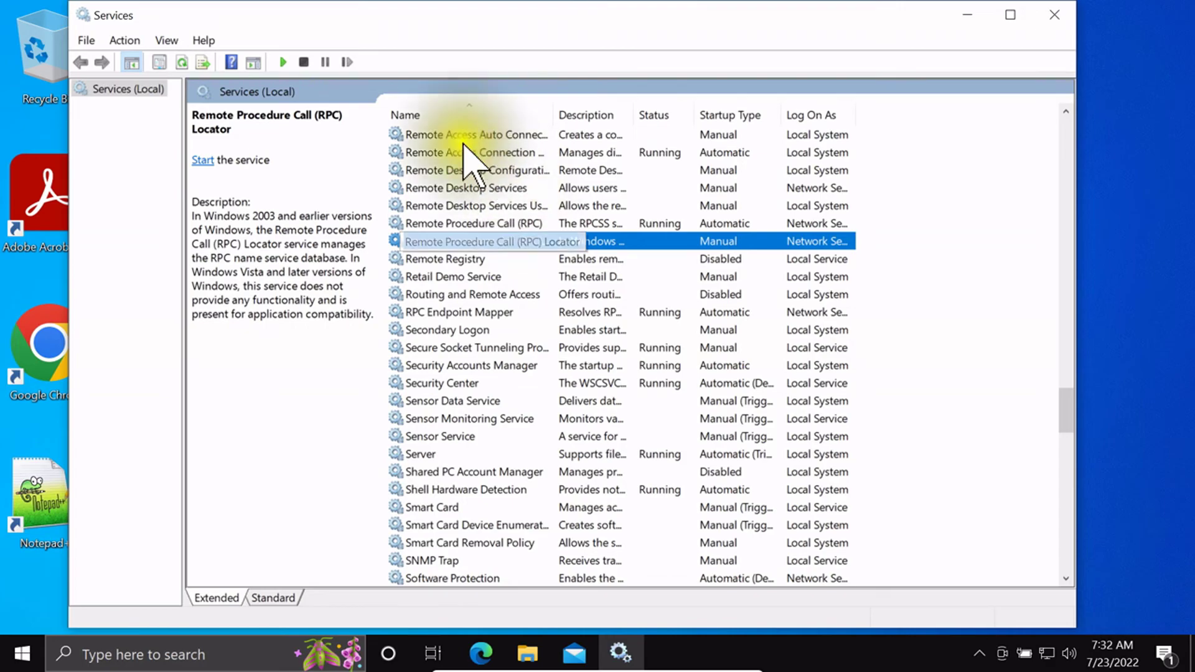
right_click(461, 245)
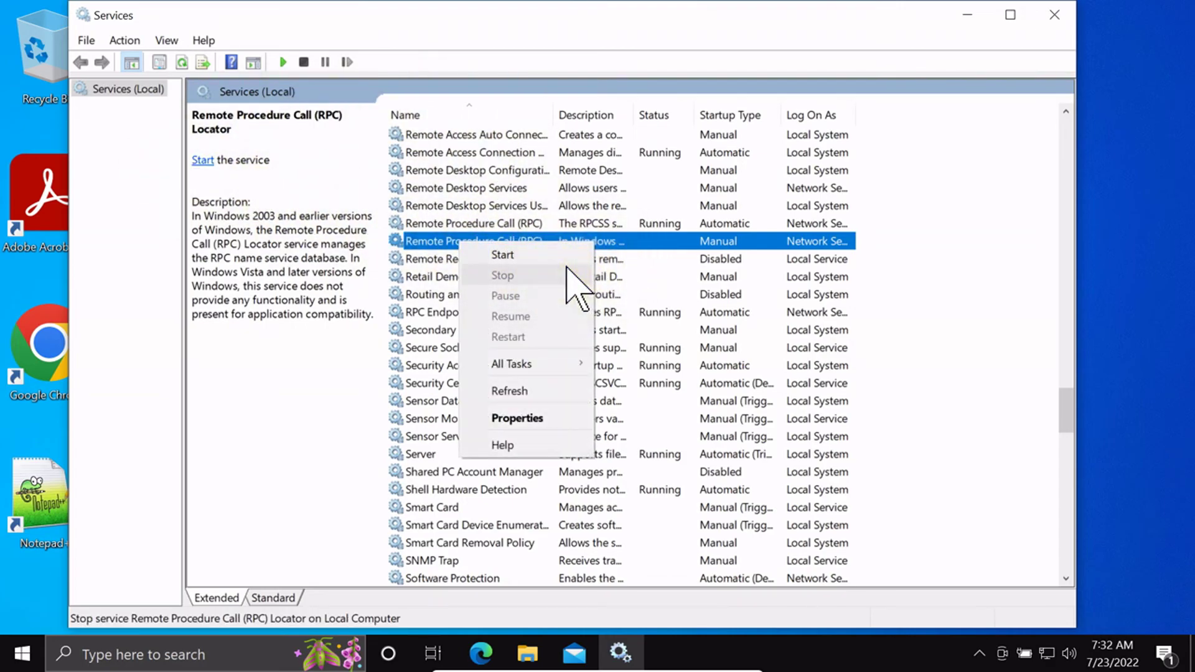
left_click(921, 311)
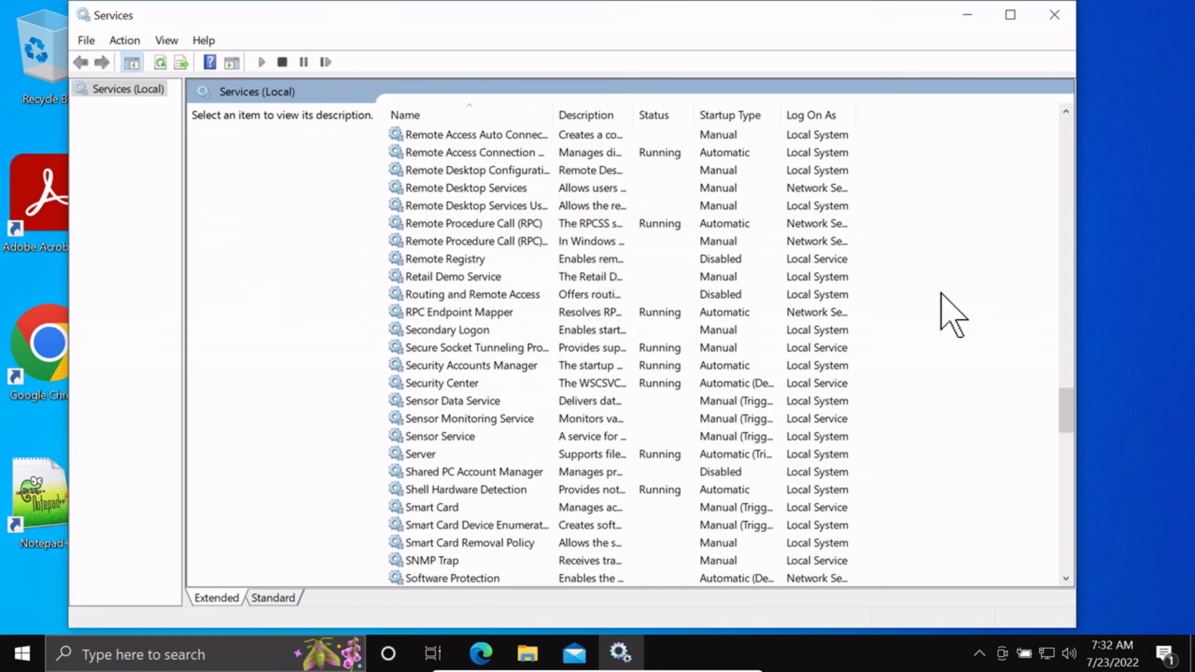
- Close the Services window and bring up the Start menu
left_click(1058, 19)
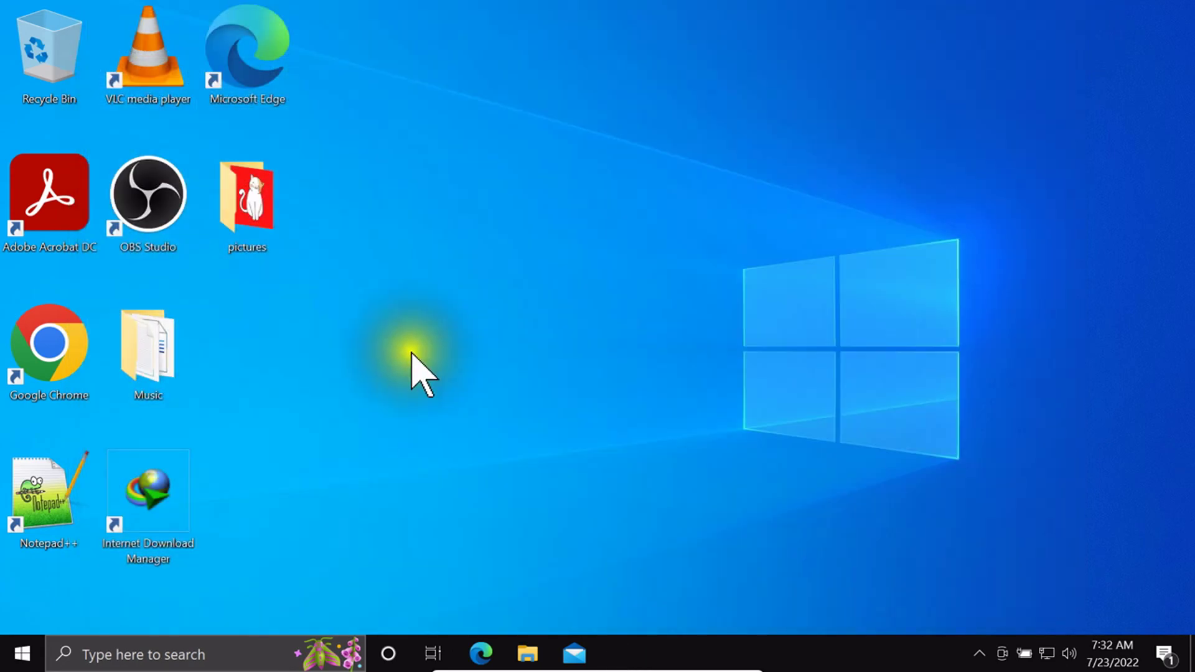
left_click(25, 655)
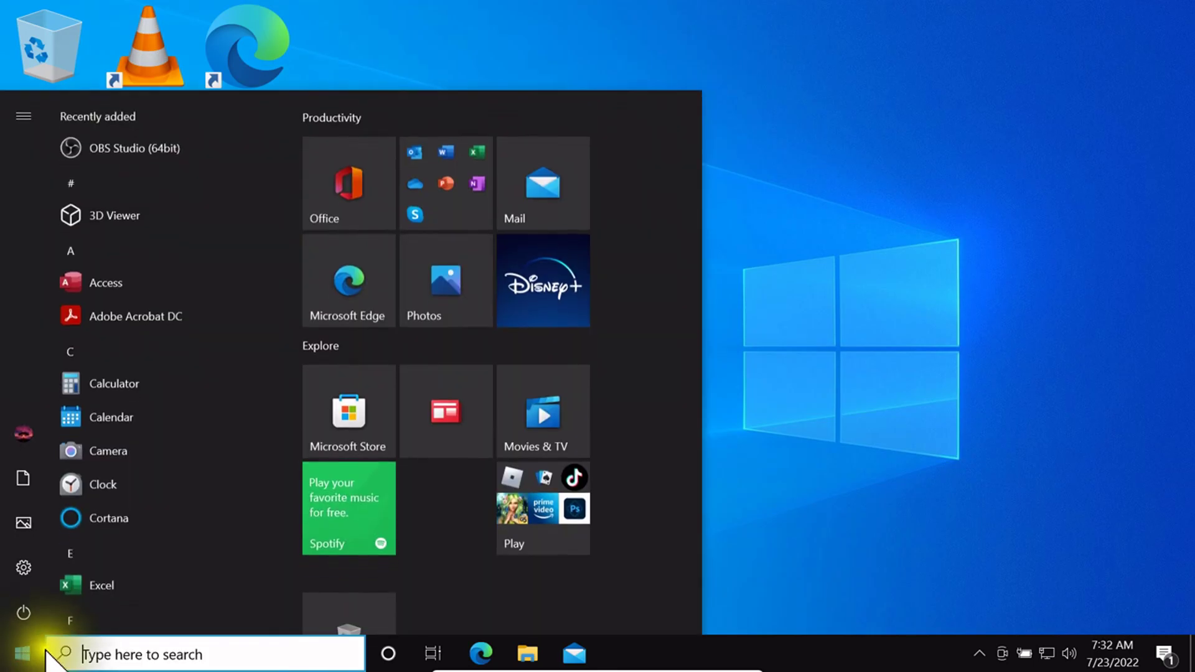